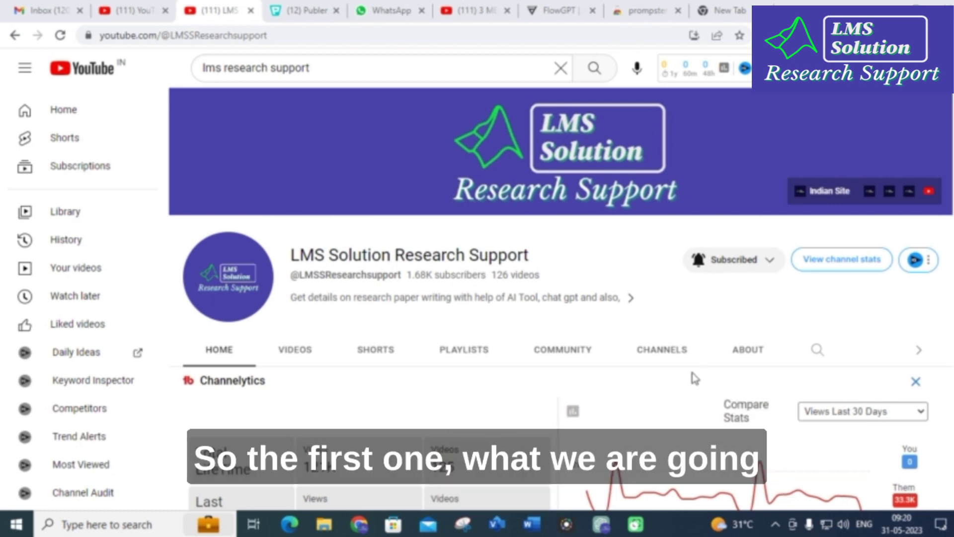
Leave the YouTube channel tab and bring up the FlowGPT home page
click(559, 9)
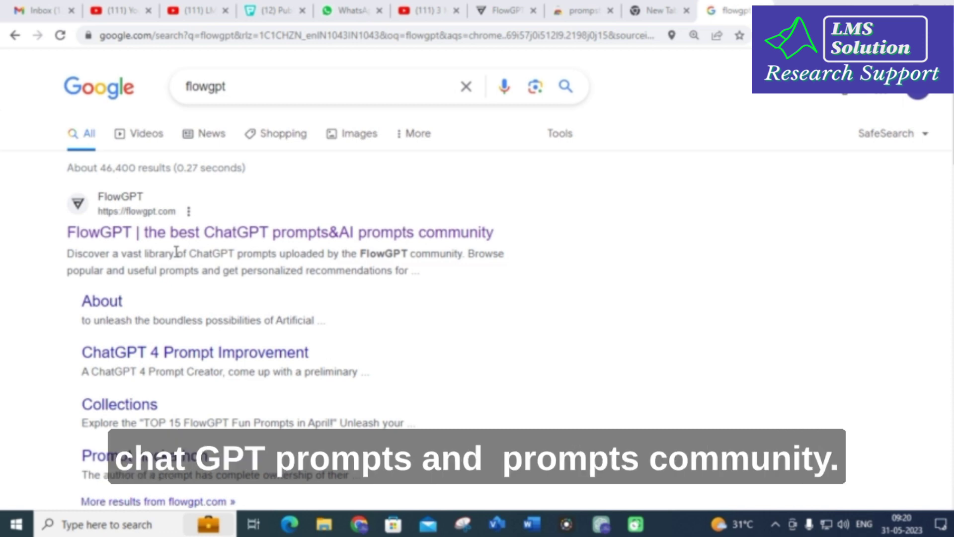
click(493, 9)
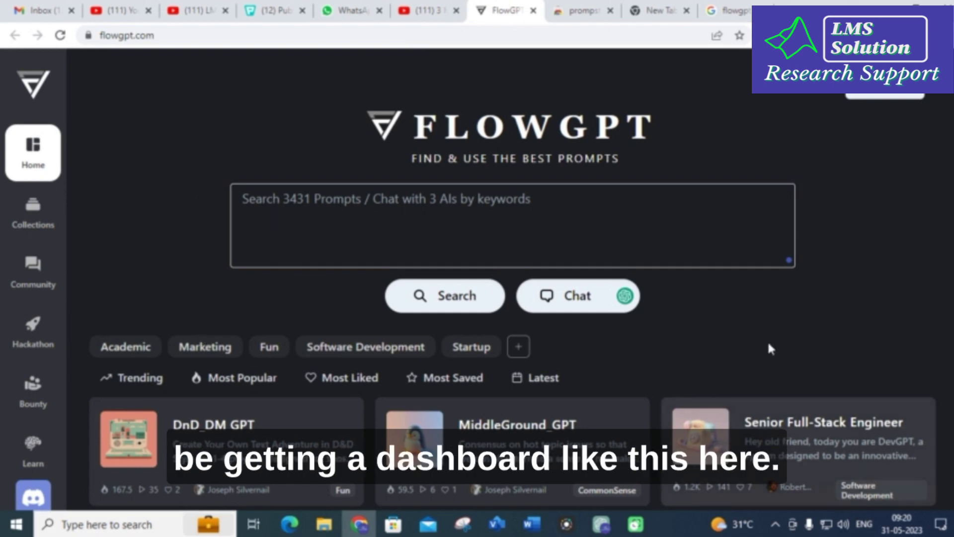
click(43, 219)
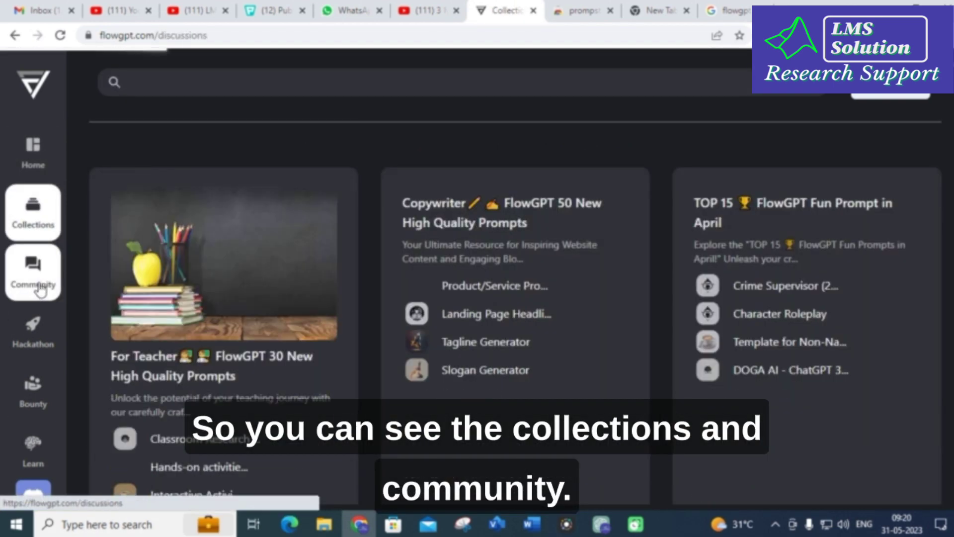
click(33, 290)
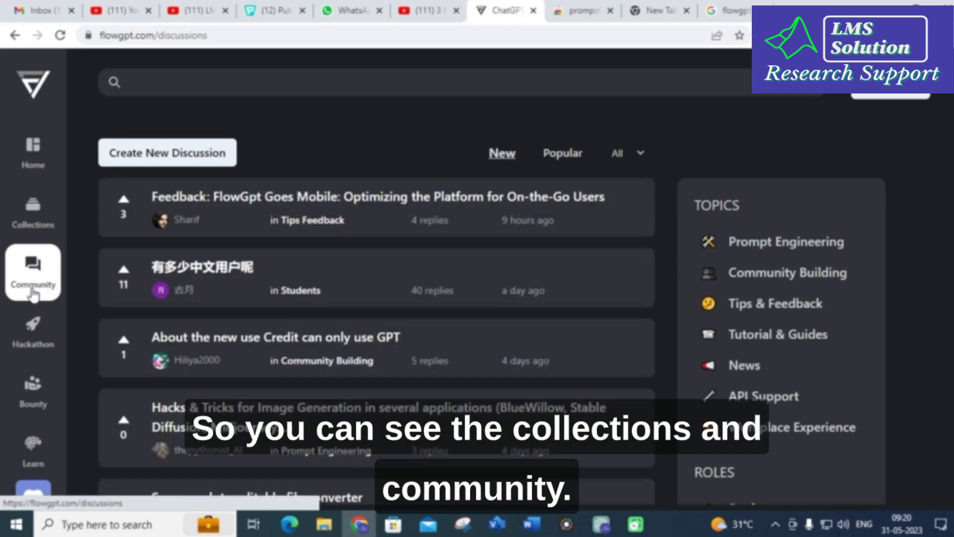
click(31, 219)
scroll(196, 233, down, 7)
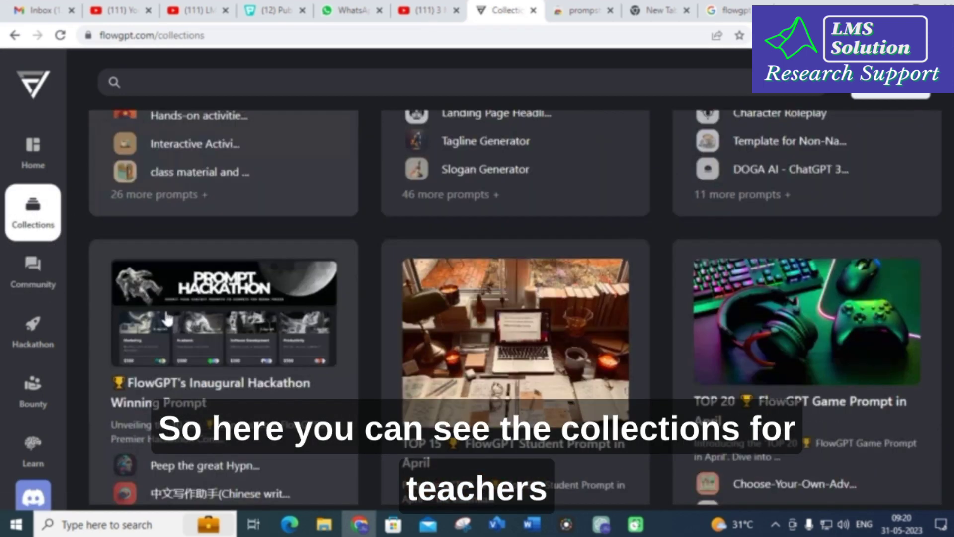
scroll(215, 215, up, 3)
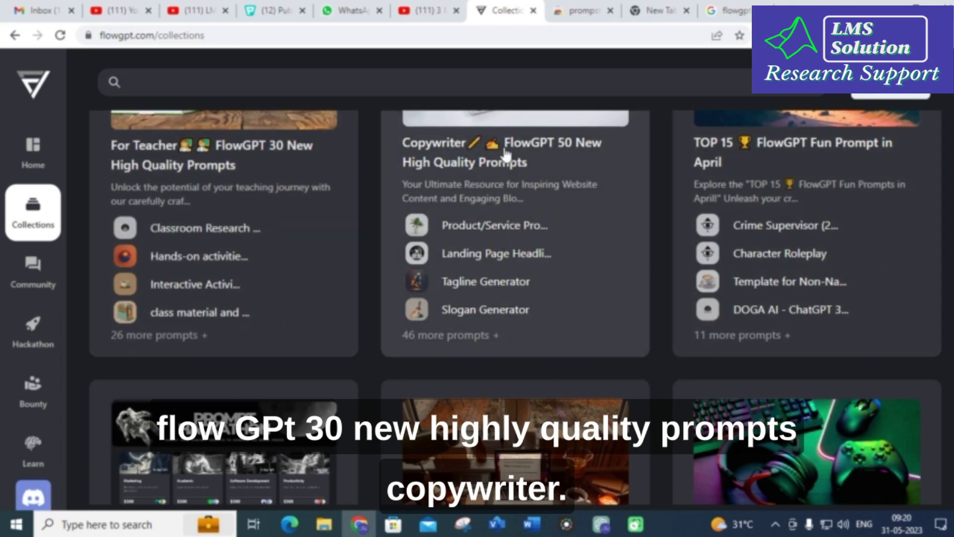
scroll(179, 310, down, 5)
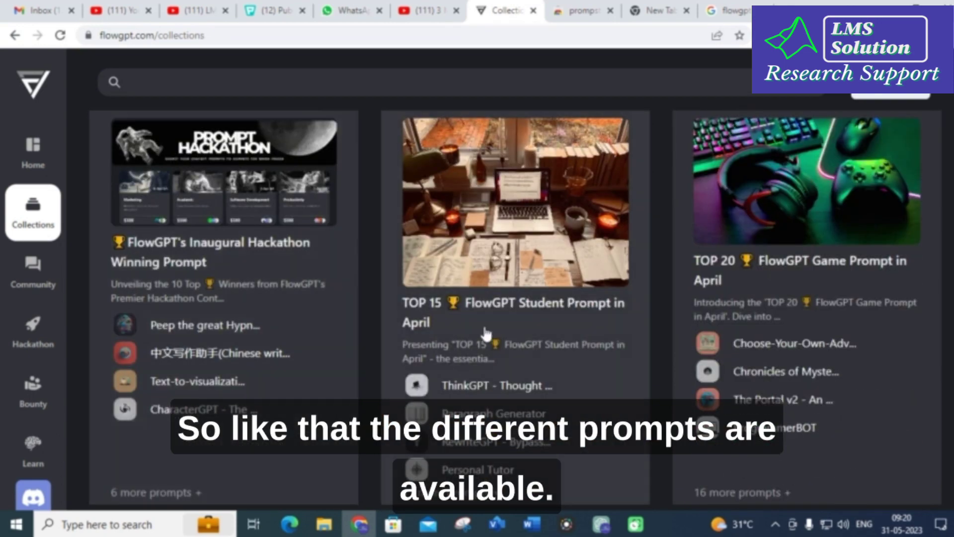
scroll(486, 335, down, 6)
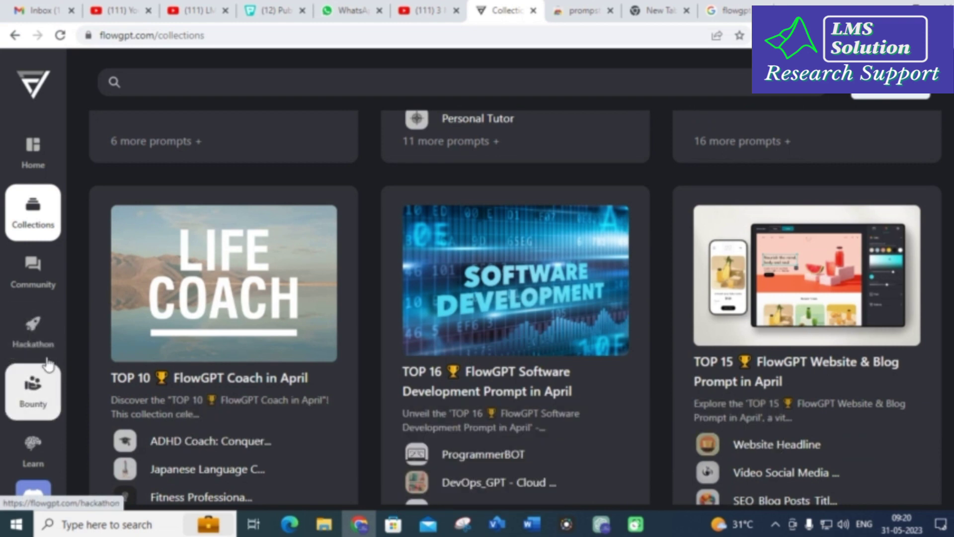
click(44, 155)
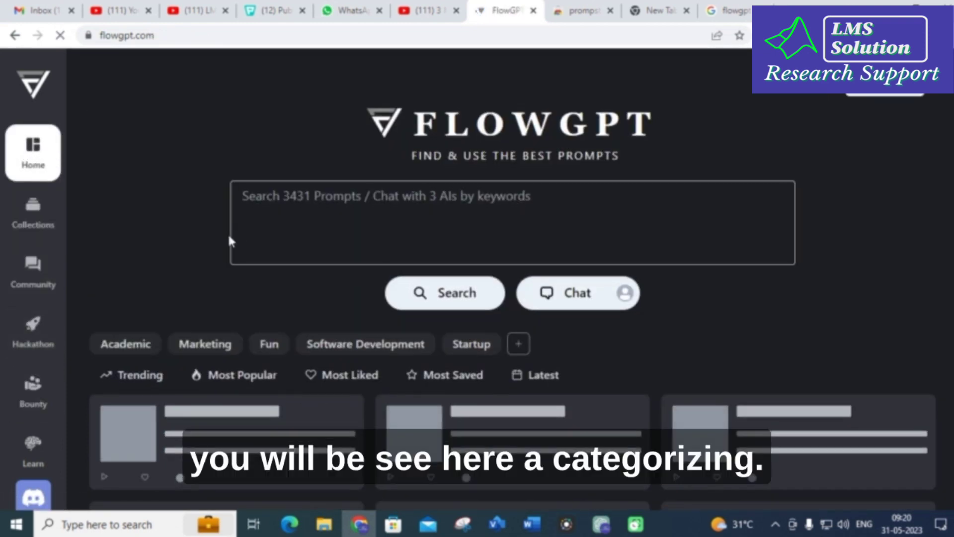
scroll(139, 261, down, 1)
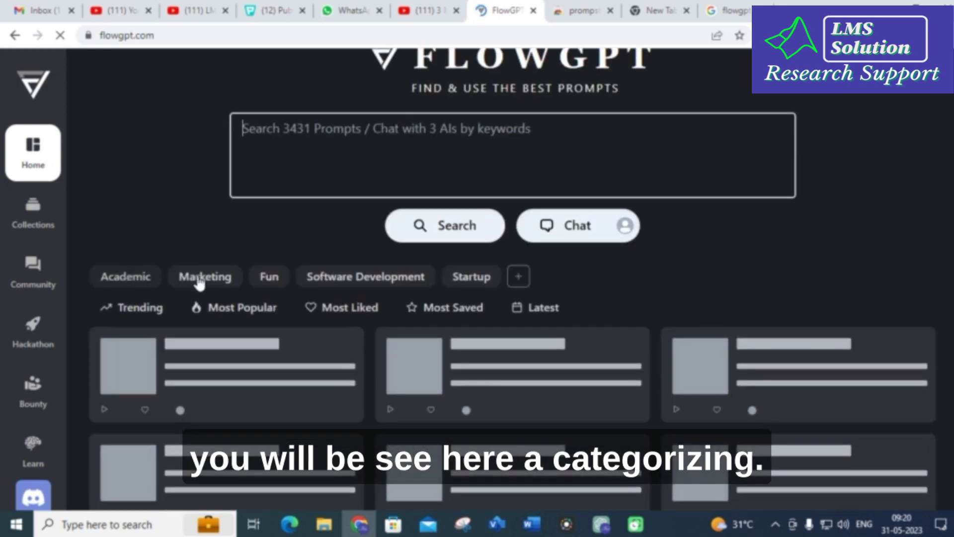
scroll(207, 286, up, 1)
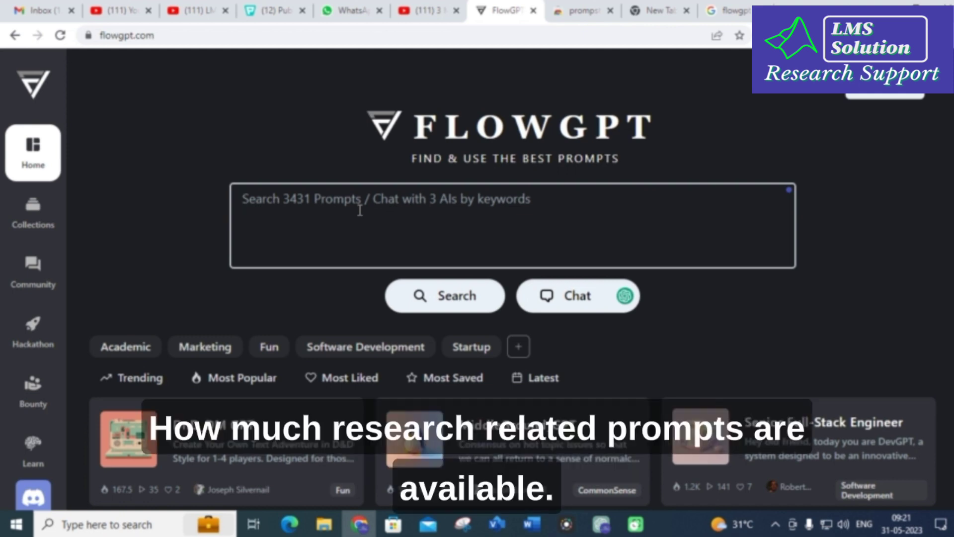
Search FlowGPT's prompt library for 'research'
text(resse)
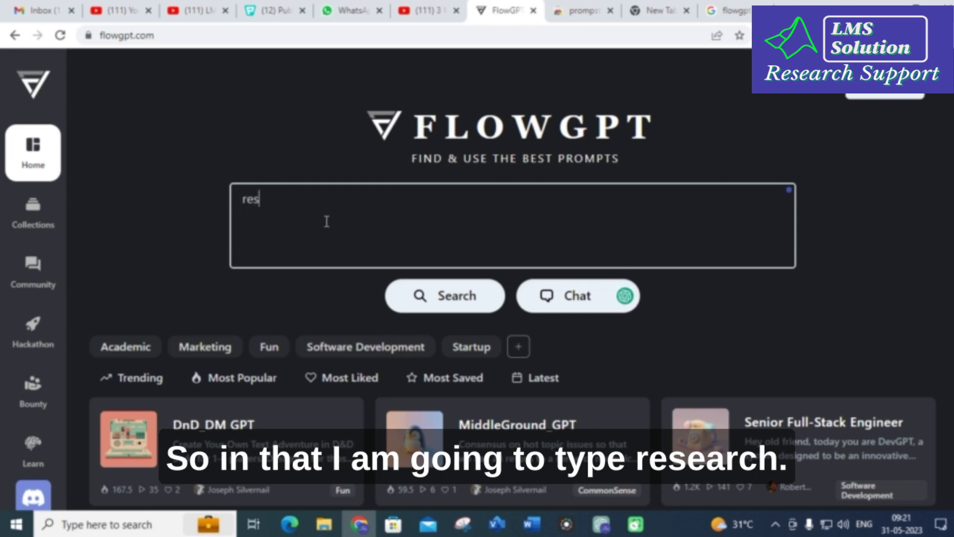
key(BackSpace)
key(BackSpace)
key(BackSpace)
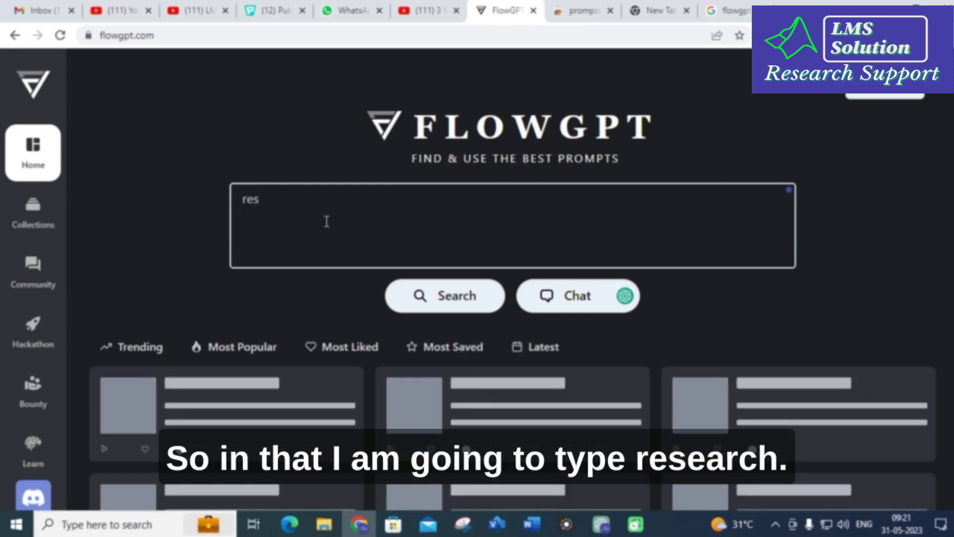
text(search)
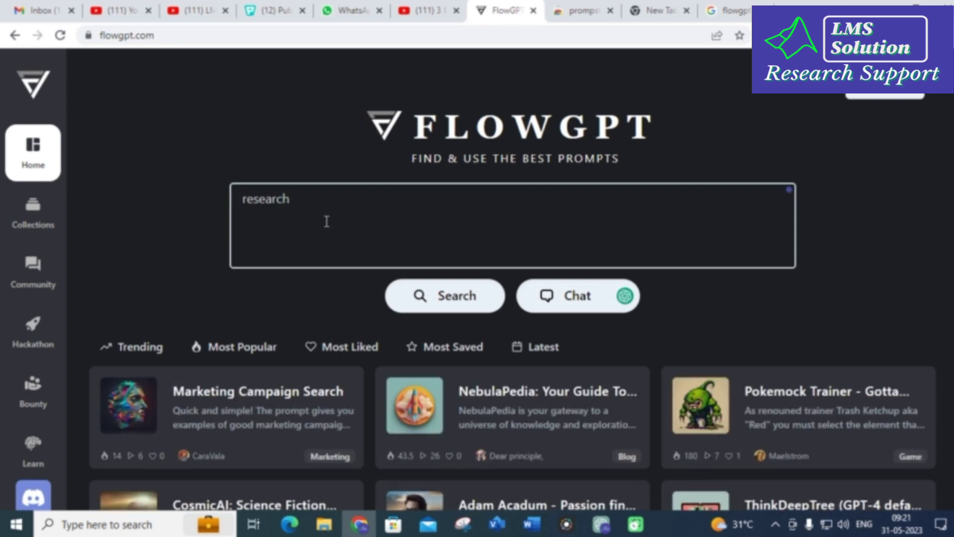
Browse the research prompt results and open the Research paper summary prompt
scroll(329, 240, down, 4)
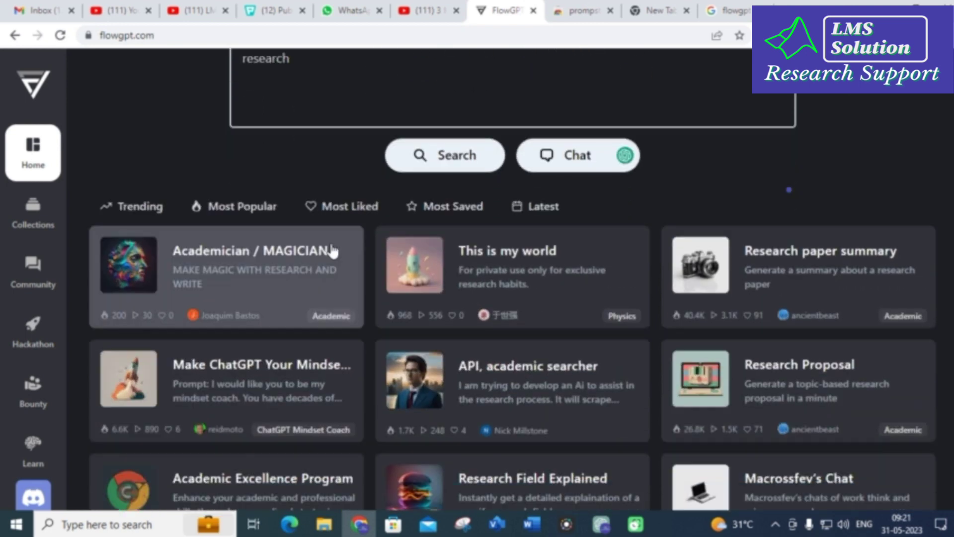
scroll(329, 240, up, 4)
scroll(801, 328, down, 2)
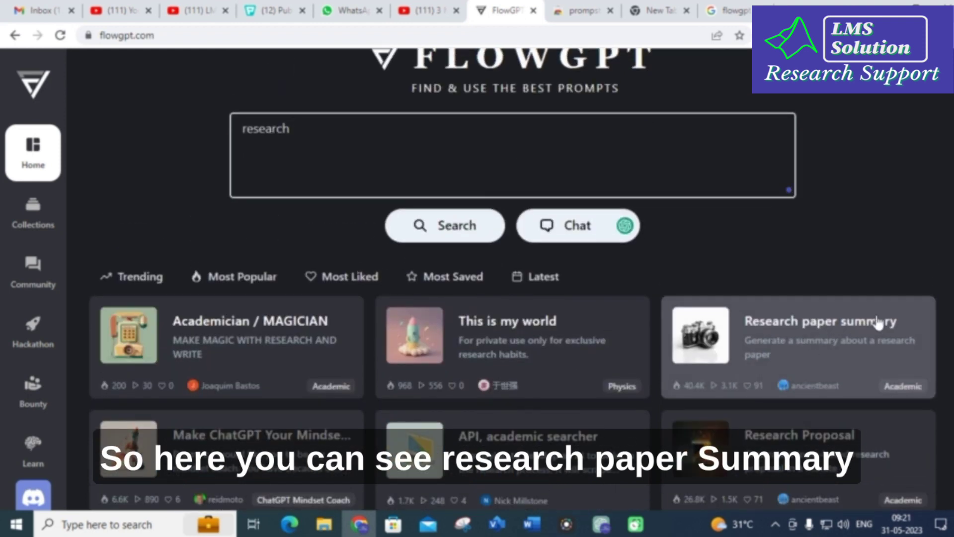
scroll(855, 328, down, 2)
scroll(585, 366, down, 2)
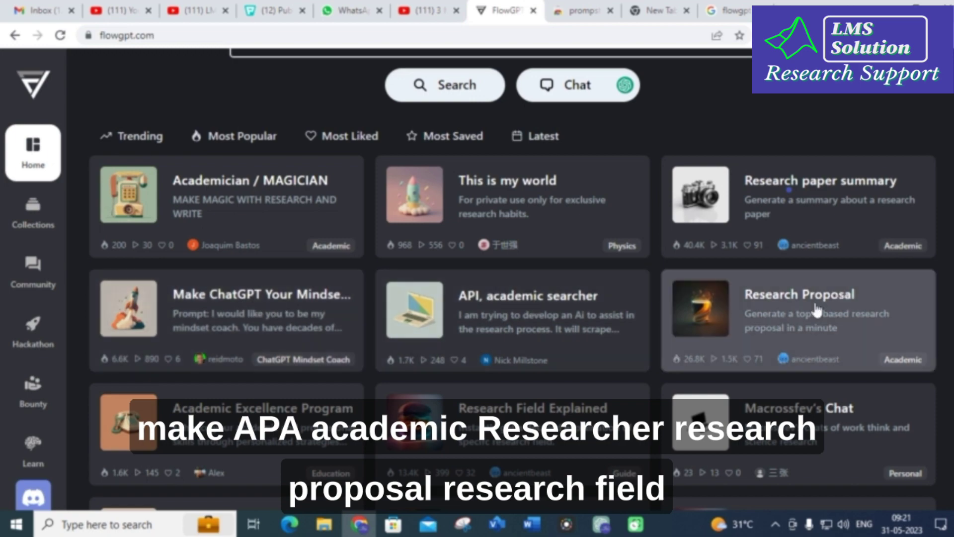
scroll(817, 311, down, 3)
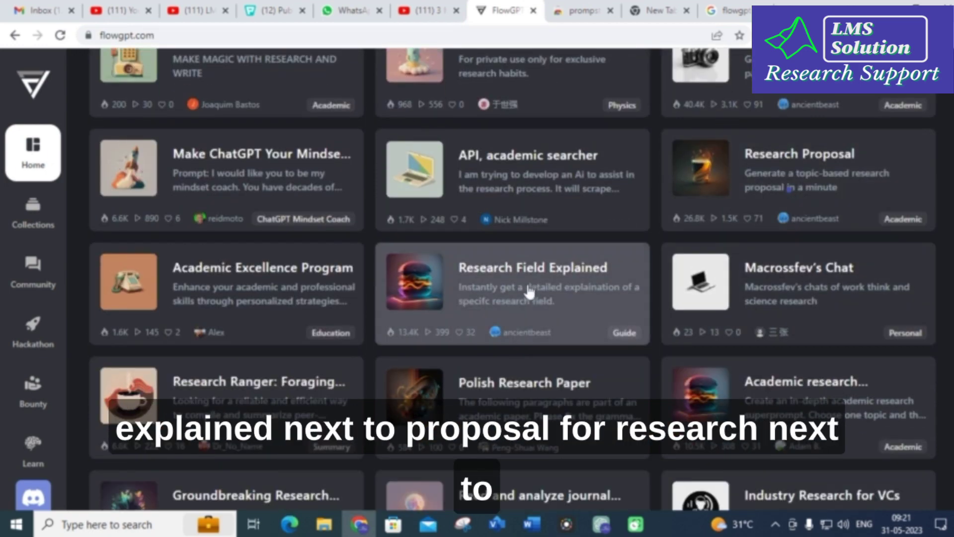
scroll(529, 289, down, 4)
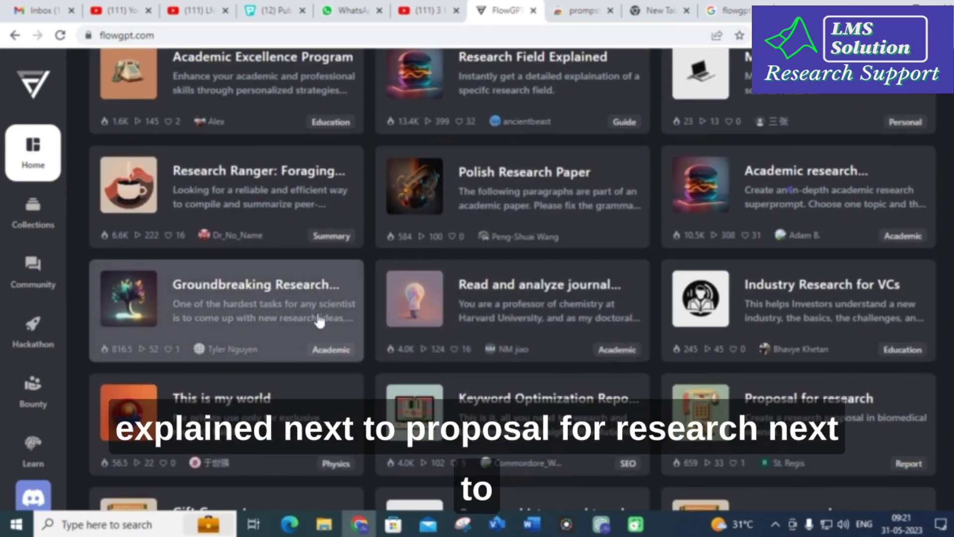
scroll(501, 293, down, 1)
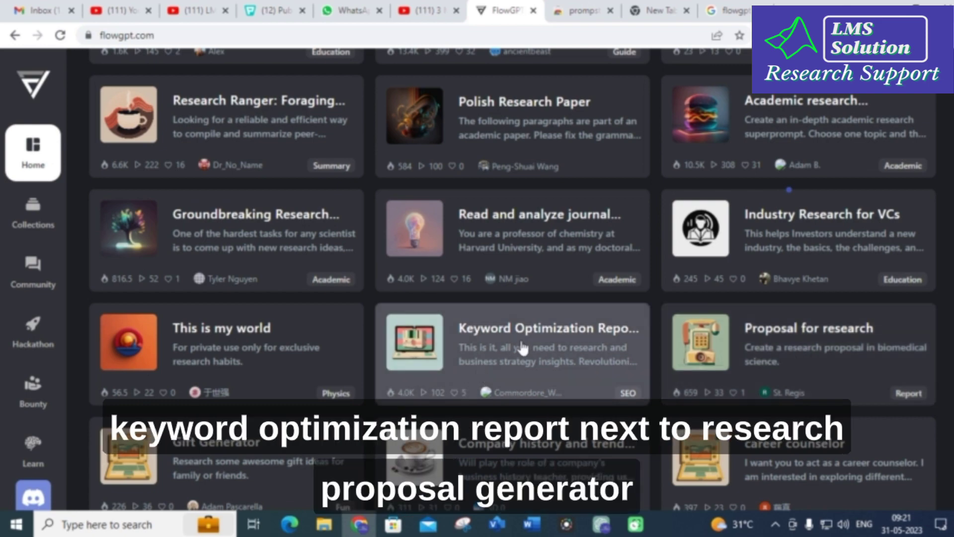
scroll(522, 348, down, 4)
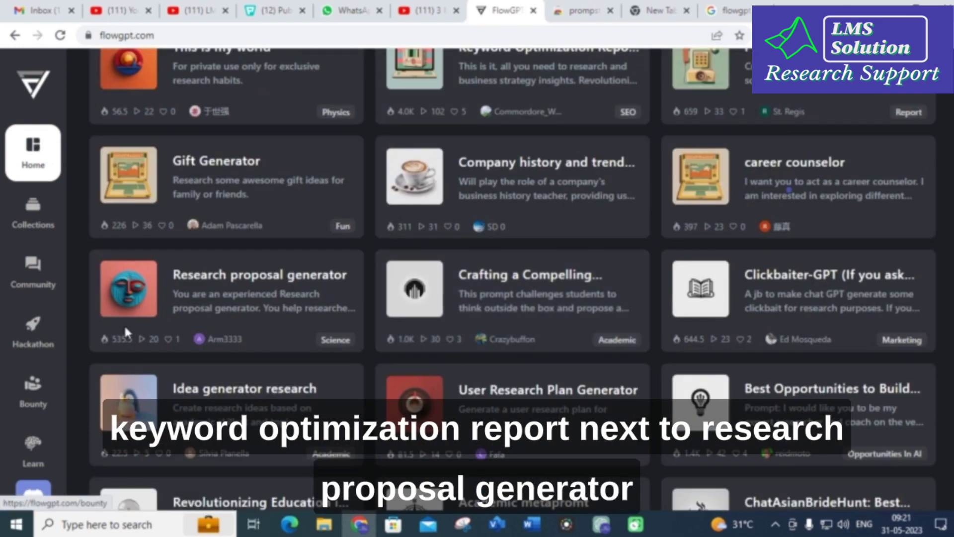
scroll(247, 290, down, 1)
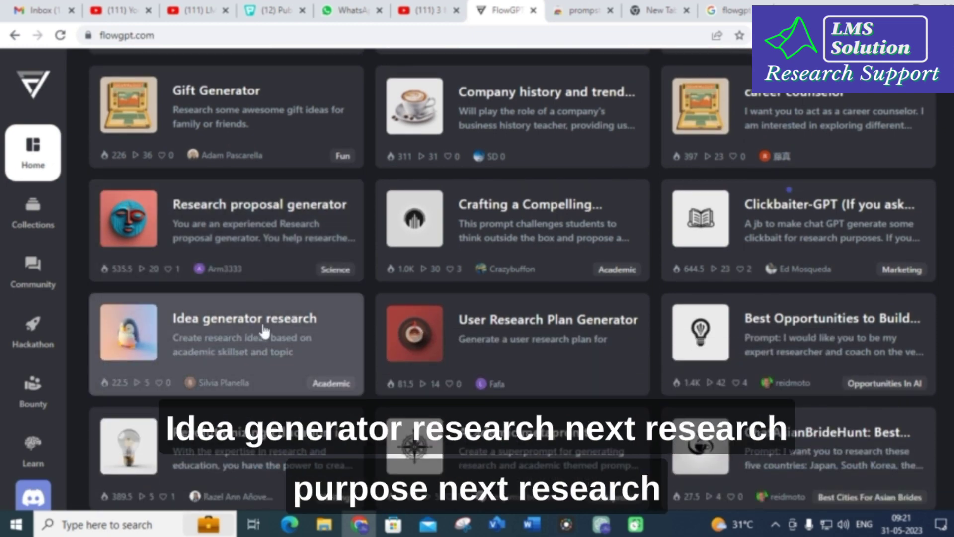
scroll(262, 326, down, 1)
scroll(262, 326, down, 2)
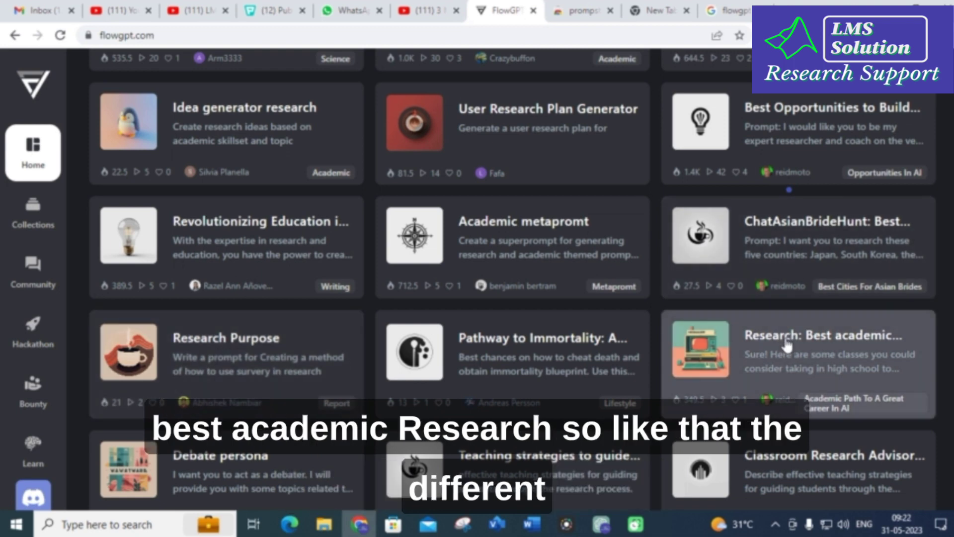
scroll(784, 343, down, 3)
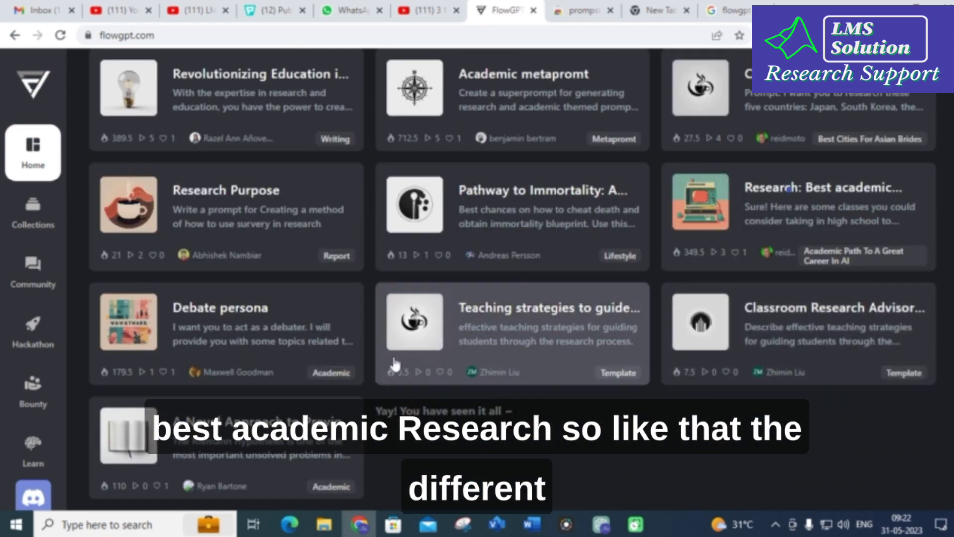
scroll(529, 356, up, 15)
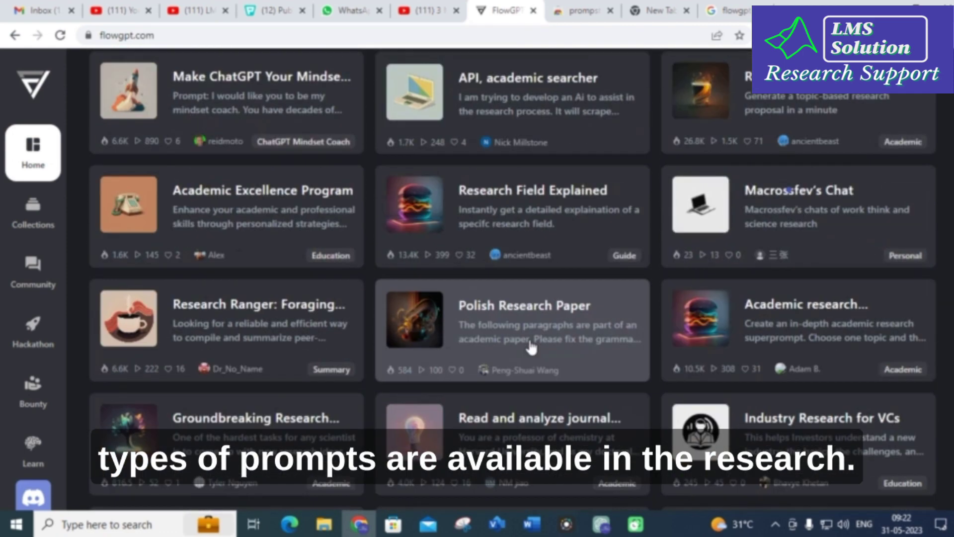
scroll(531, 348, down, 5)
scroll(522, 351, up, 4)
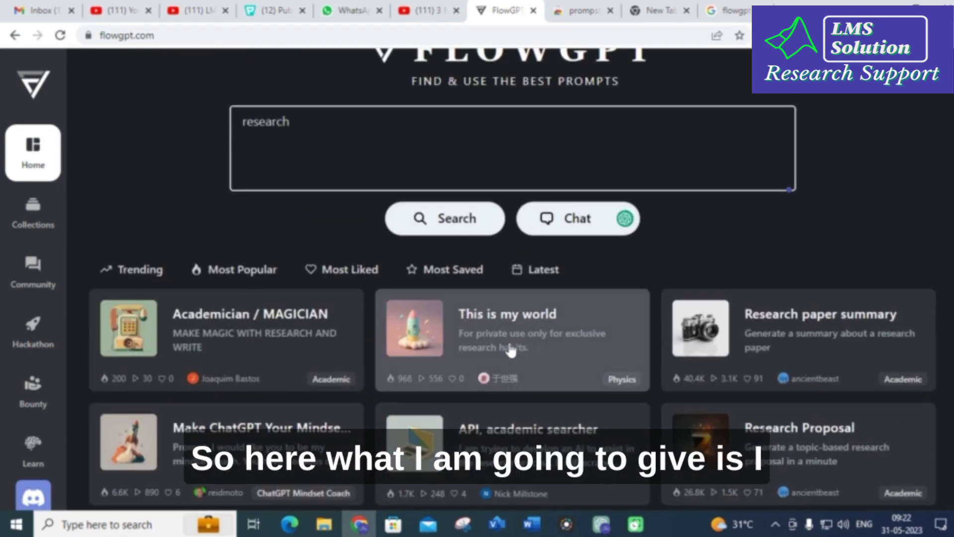
click(782, 328)
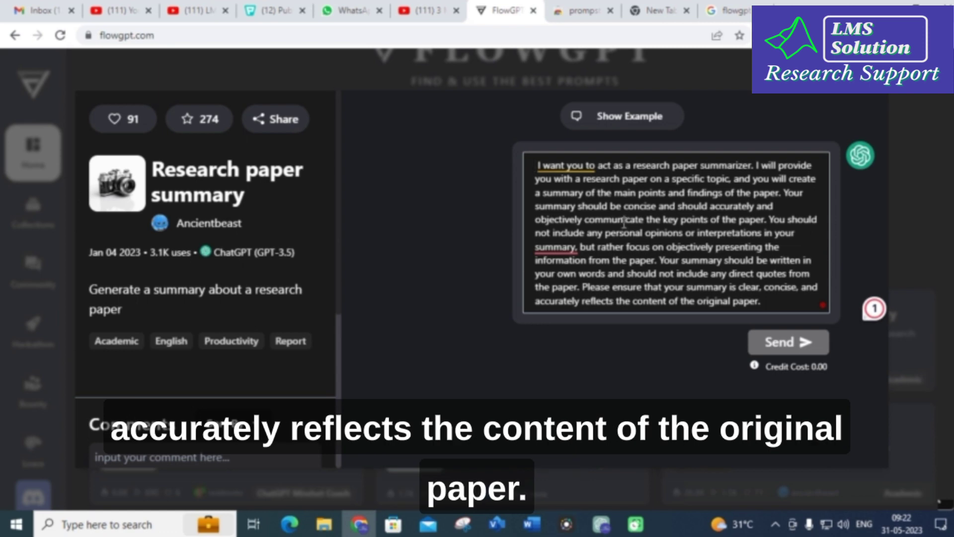
Select the entire research-paper summarizer prompt text for copying
drag(538, 166, 793, 326)
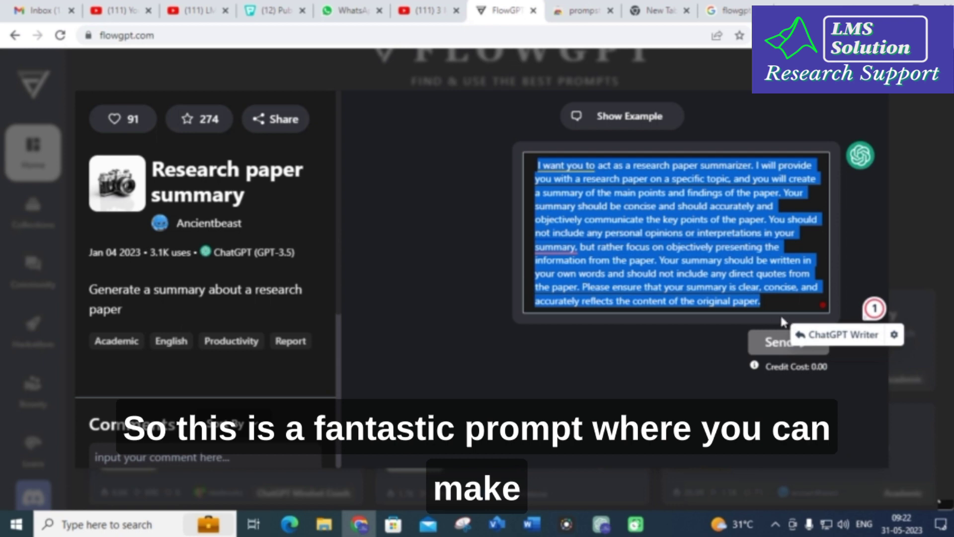
Send the summarizer prompt with the solar PV paper title to ChatGPT
click(602, 524)
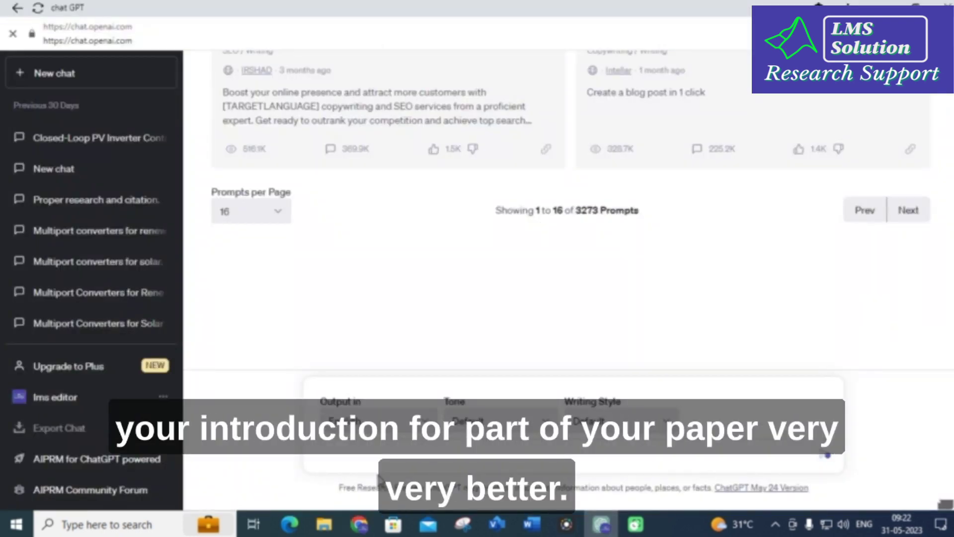
click(391, 450)
key(ctrl+v)
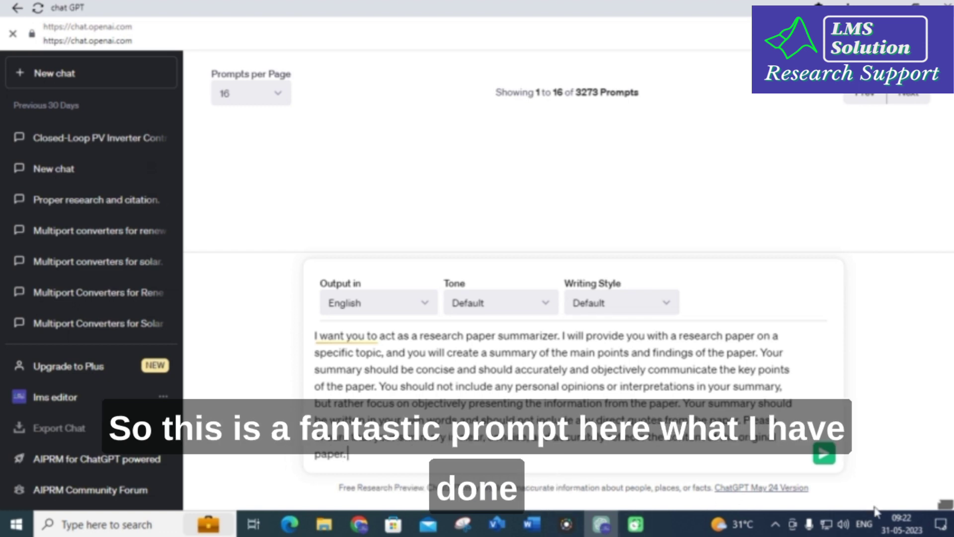
key(Return)
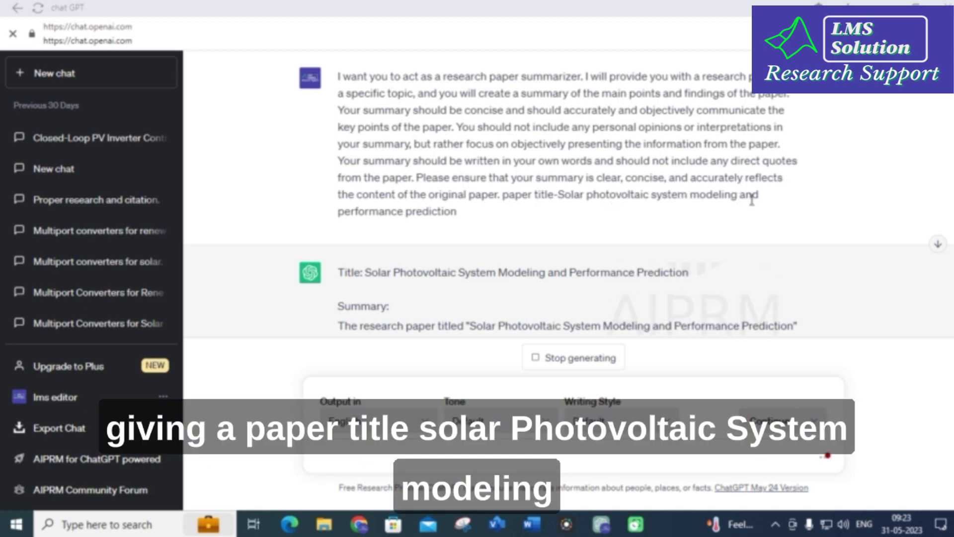
Check the paper in the Google Scholar results, then read through ChatGPT's summary
click(356, 526)
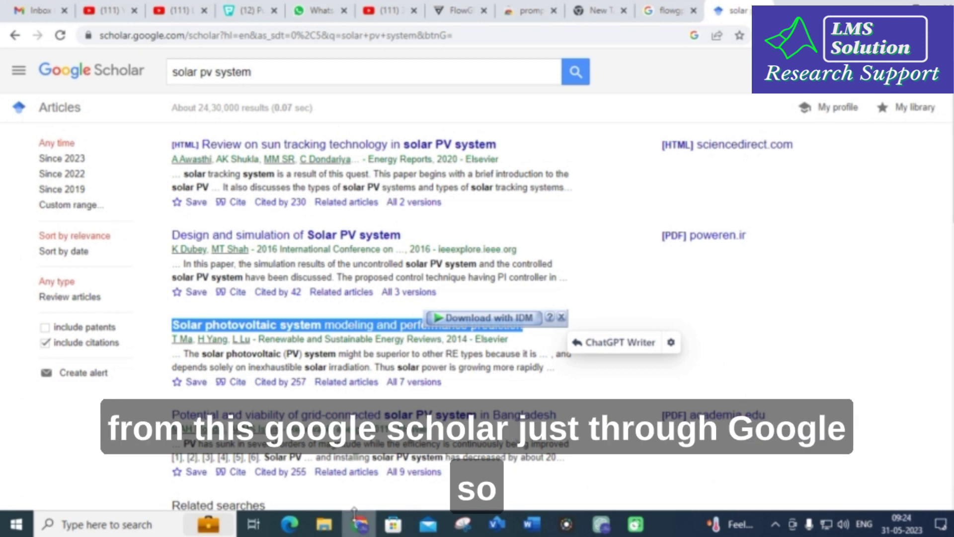
click(602, 528)
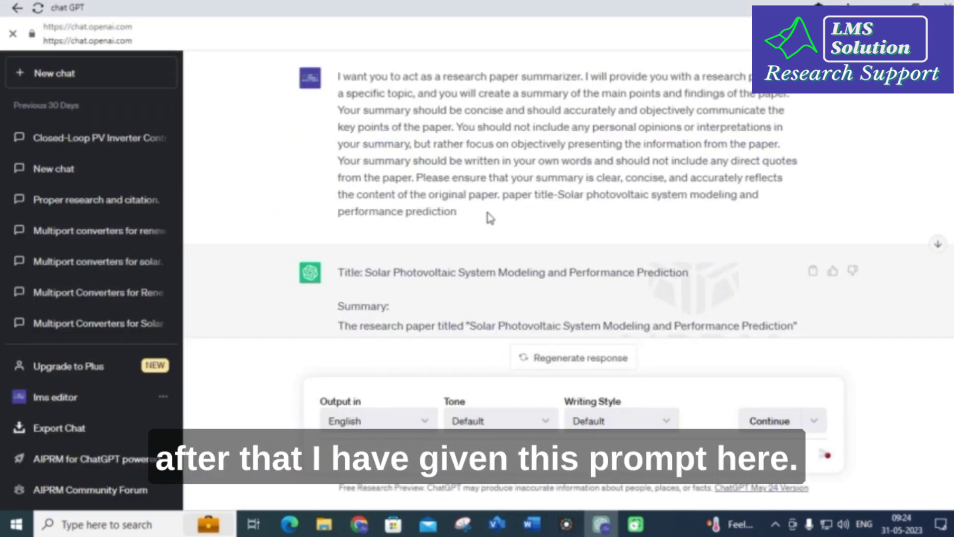
scroll(441, 175, down, 10)
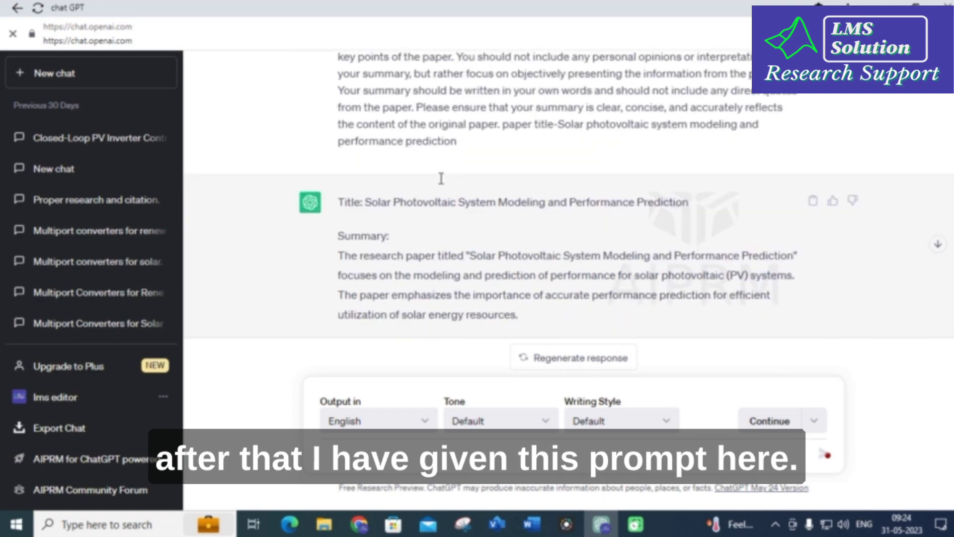
scroll(439, 194, down, 5)
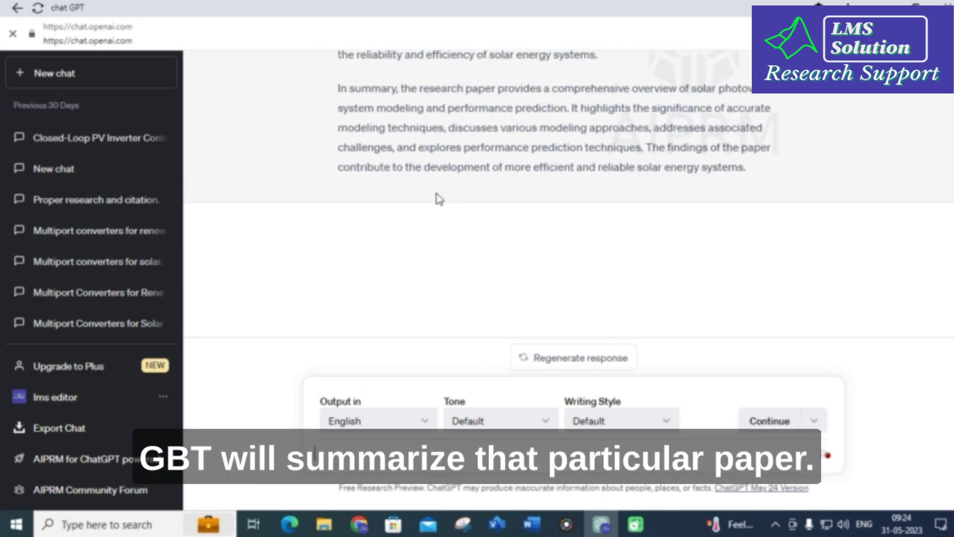
scroll(438, 202, up, 12)
scroll(437, 201, down, 4)
scroll(437, 201, down, 2)
scroll(436, 201, up, 2)
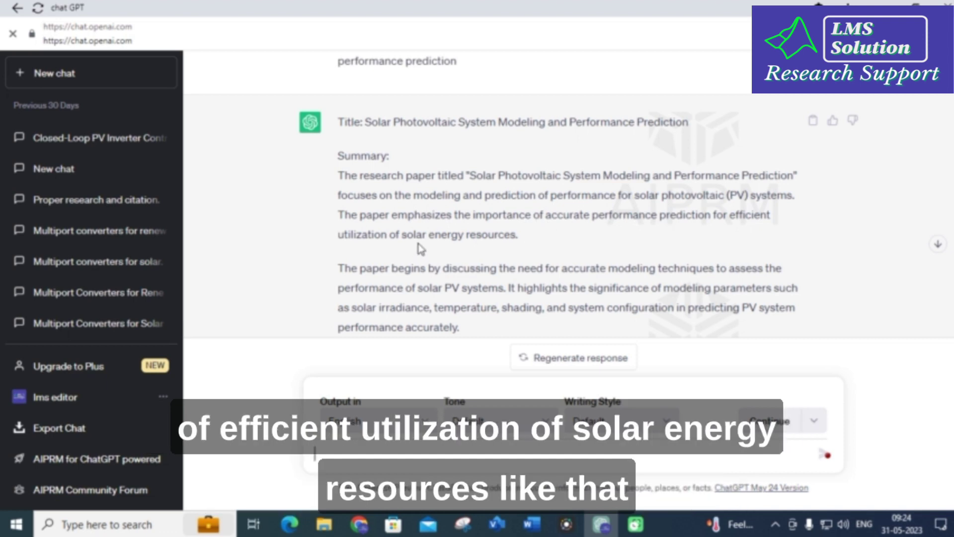
scroll(529, 229, down, 10)
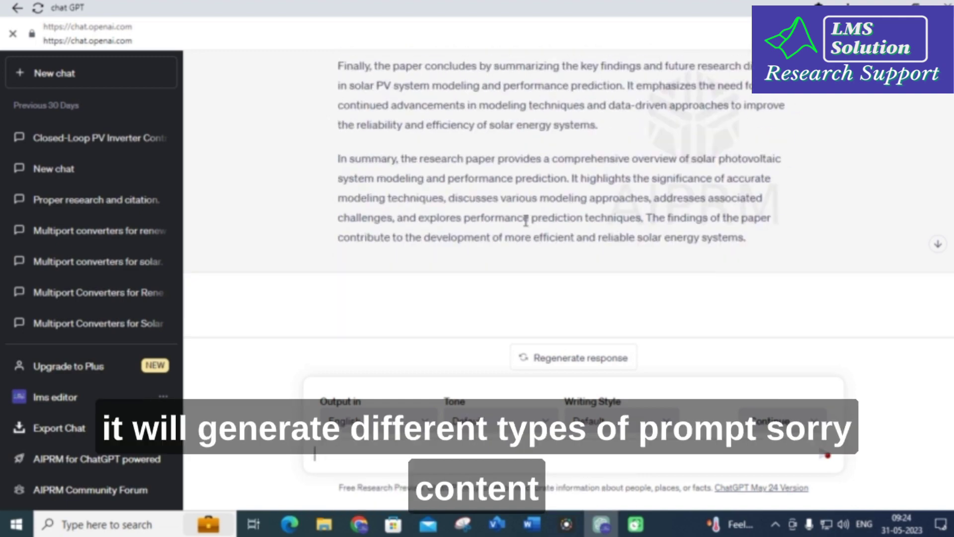
scroll(525, 227, up, 4)
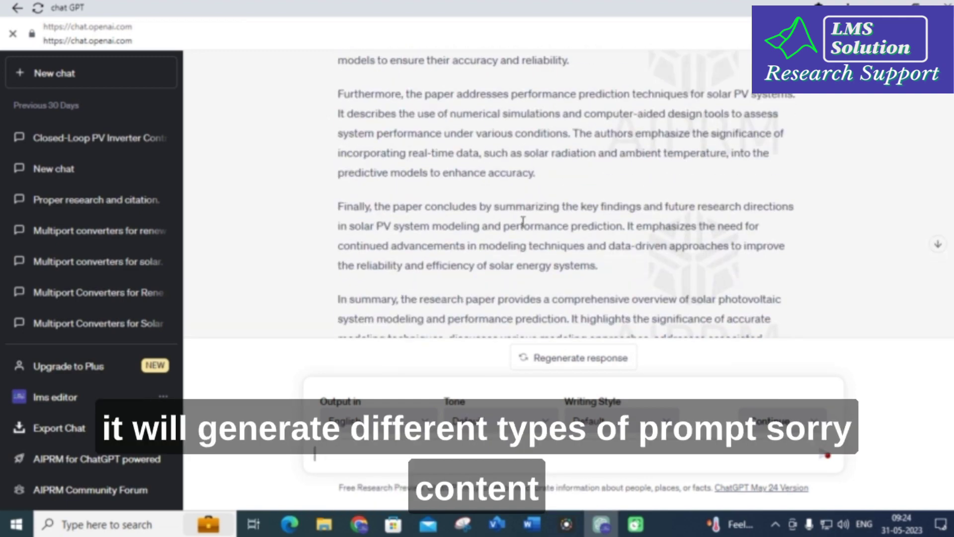
scroll(522, 223, up, 10)
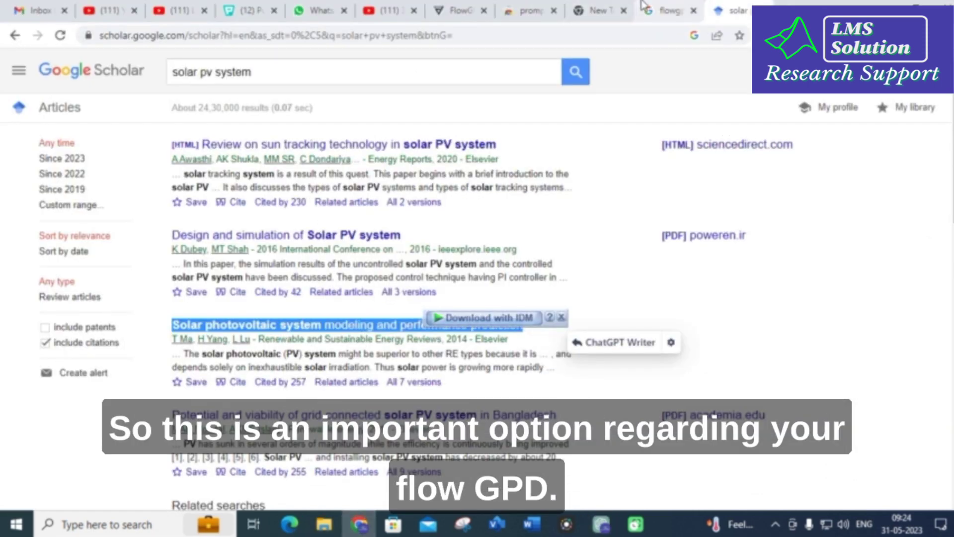
Back in FlowGPT, close the prompt details and filter prompts by the research tag
click(472, 9)
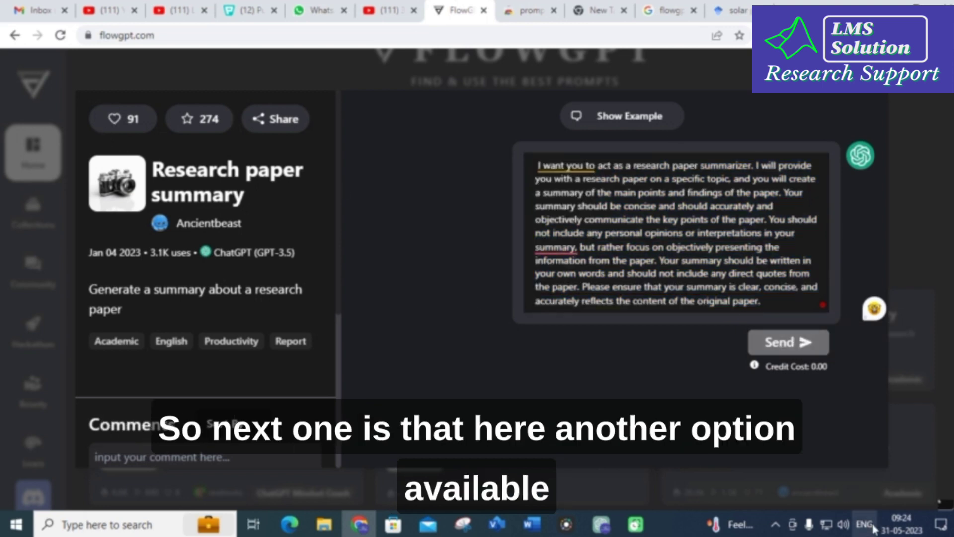
click(881, 497)
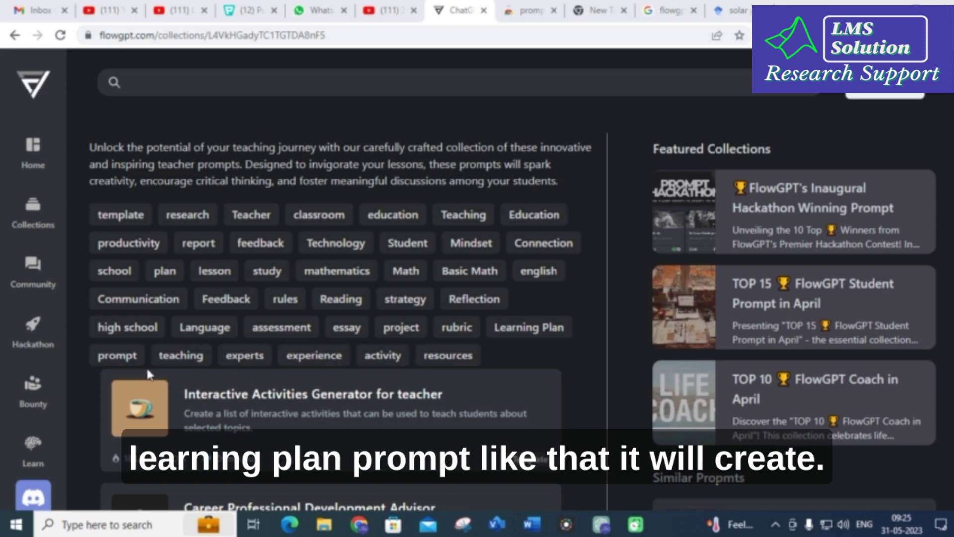
click(192, 215)
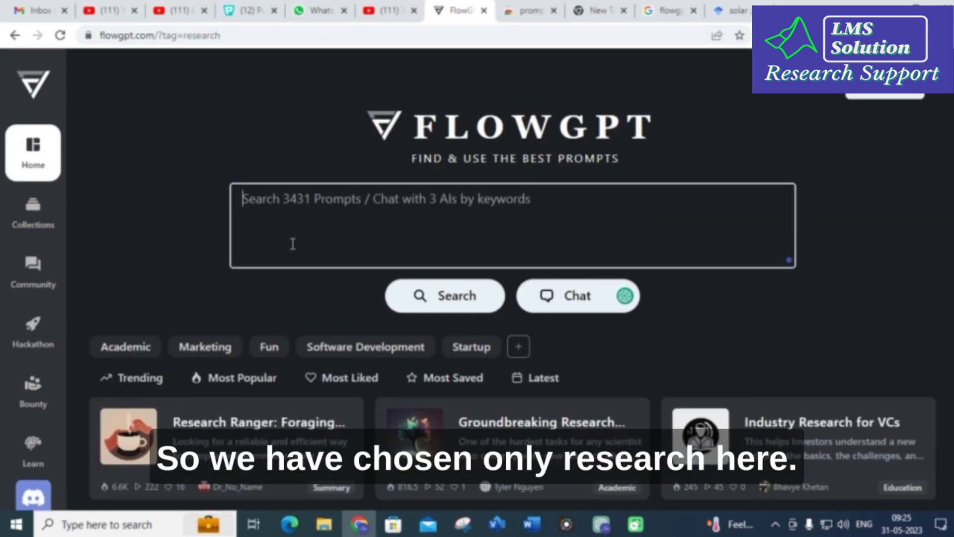
Open the Research Proposal prompt, select its full text, and return to ChatGPT
scroll(293, 244, down, 5)
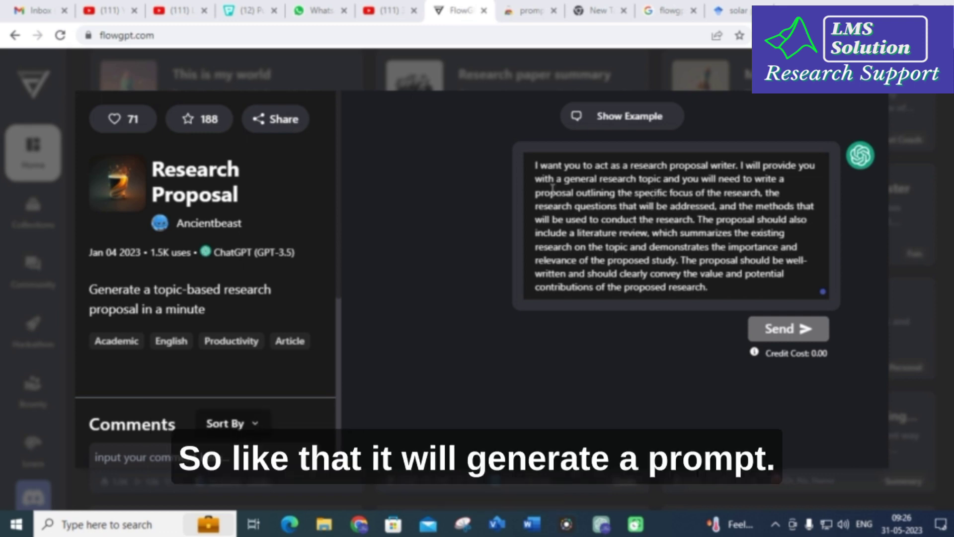
drag(536, 162, 710, 289)
key(ctrl+c)
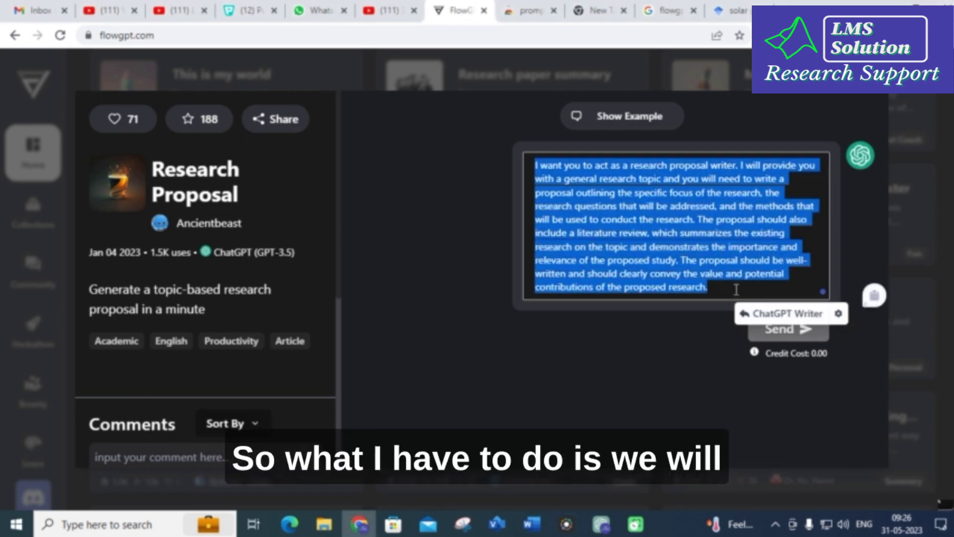
click(601, 524)
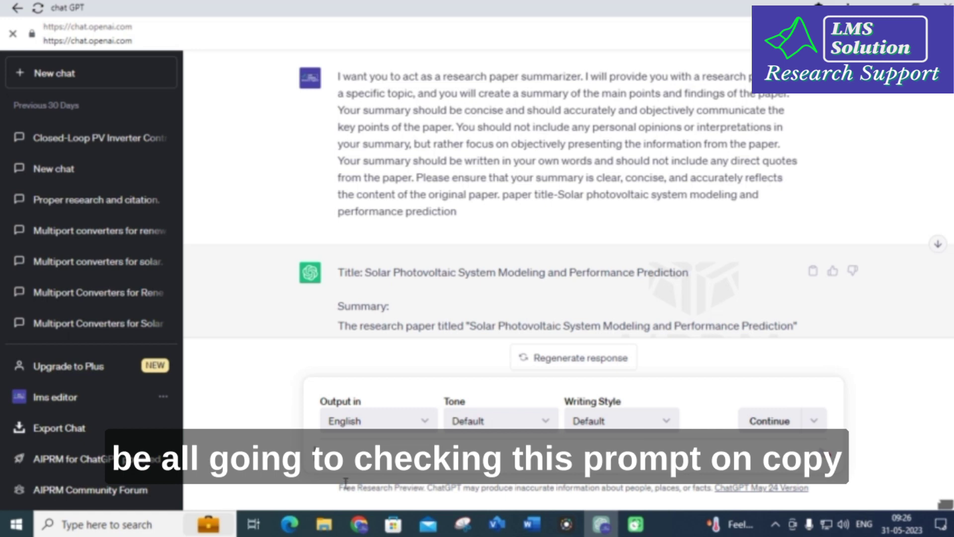
Send the Research Proposal prompt with the solar PV paper title appended
key(ctrl+v)
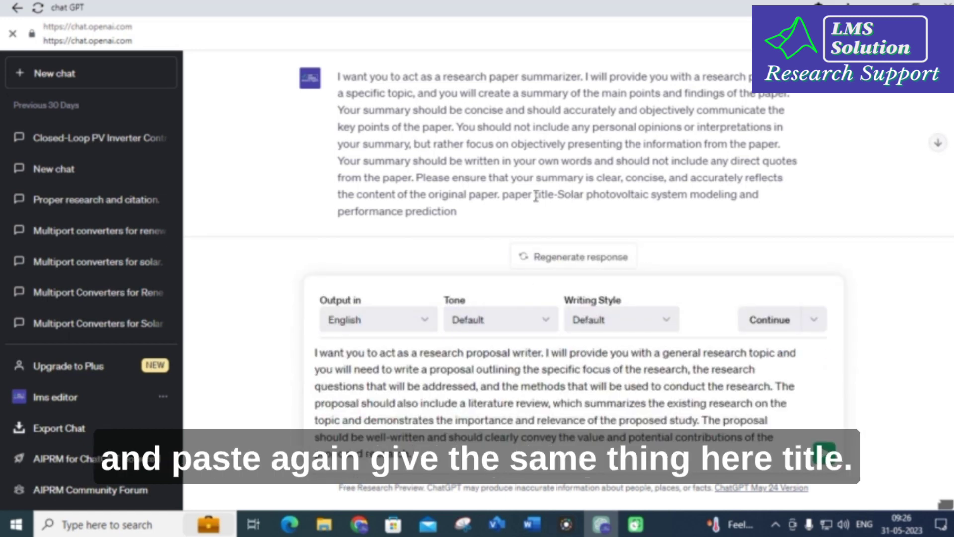
drag(536, 196, 555, 209)
key(ctrl+c)
click(437, 458)
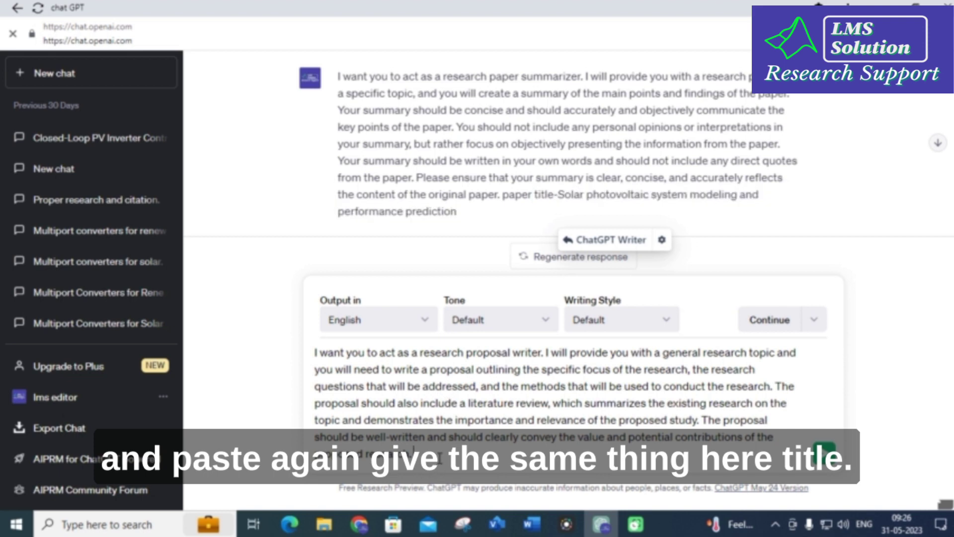
key(ctrl+v)
key(Return)
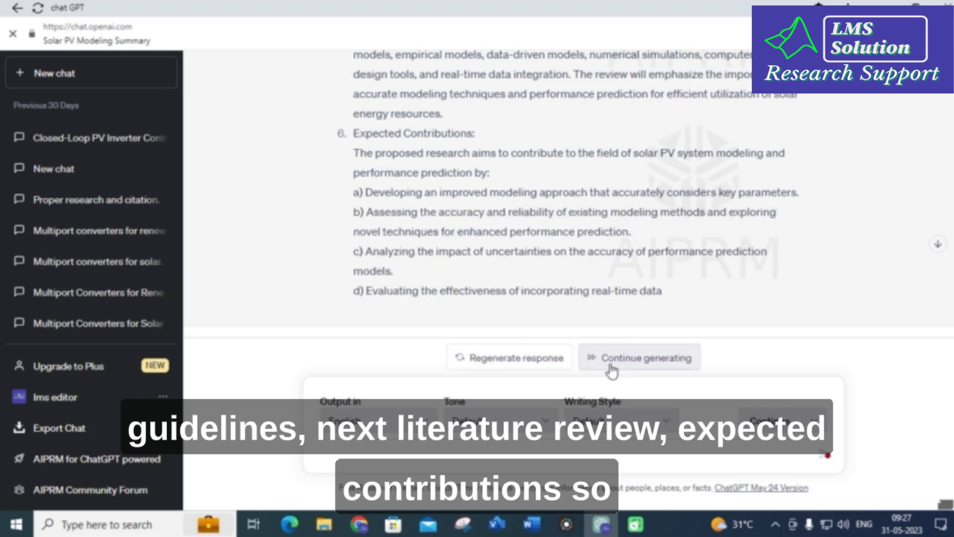
Continue generating the cut-off proposal through to its conclusion and review it
click(612, 367)
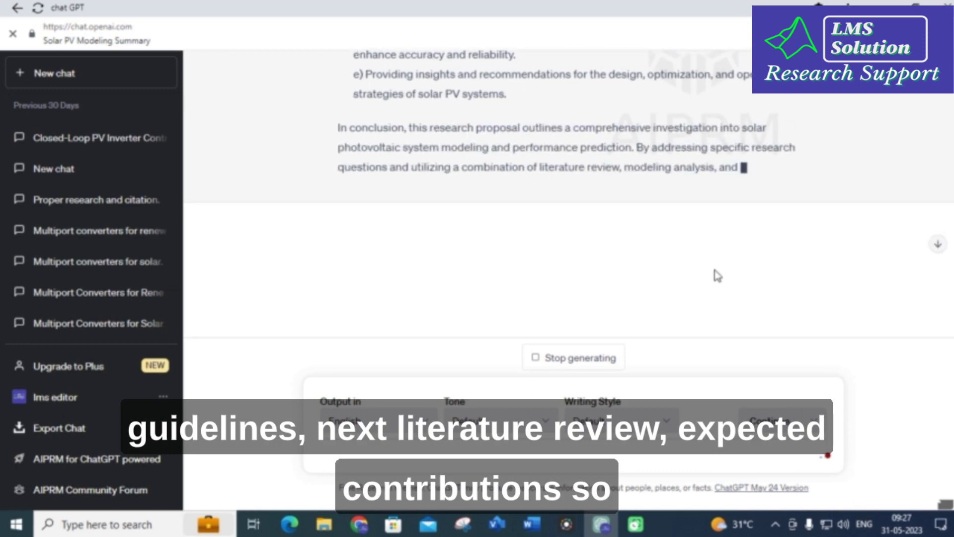
scroll(718, 278, up, 15)
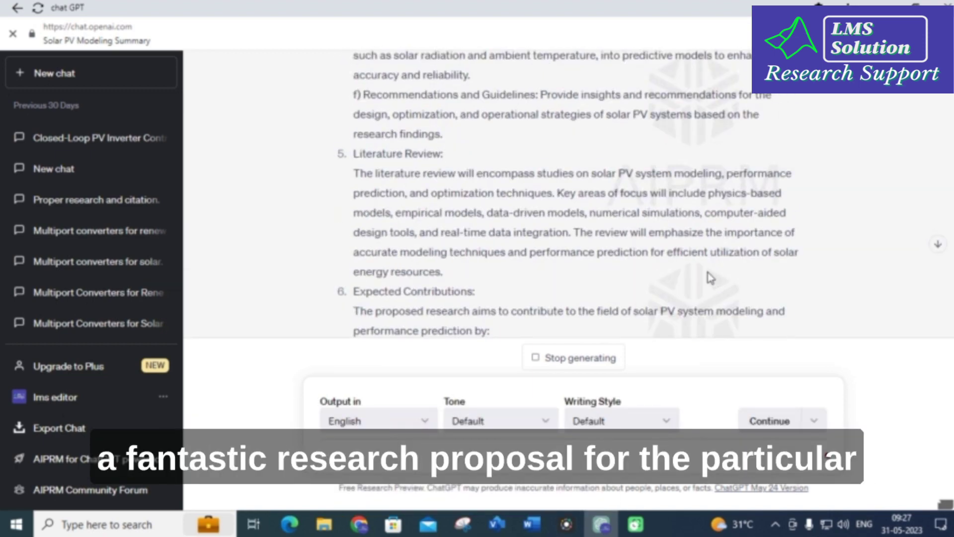
scroll(706, 271, up, 7)
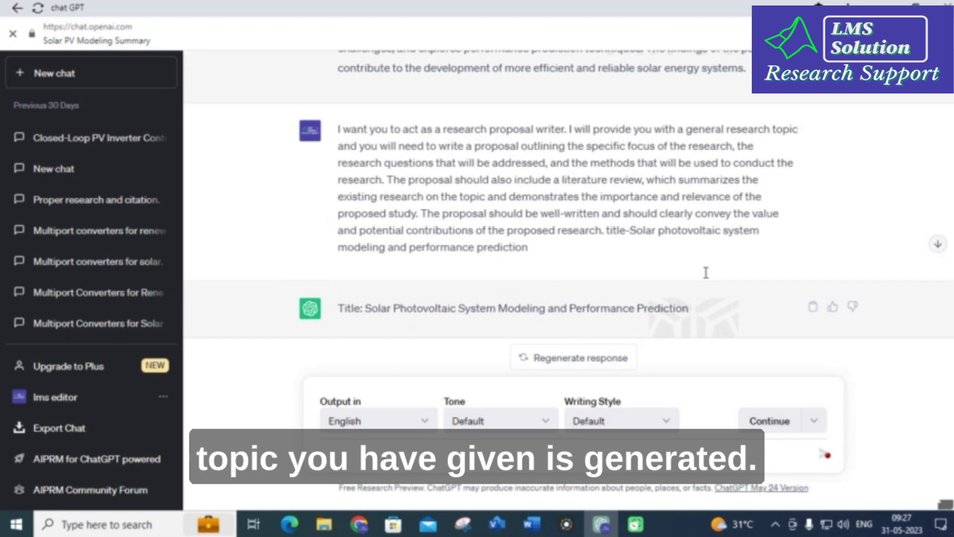
scroll(705, 270, down, 3)
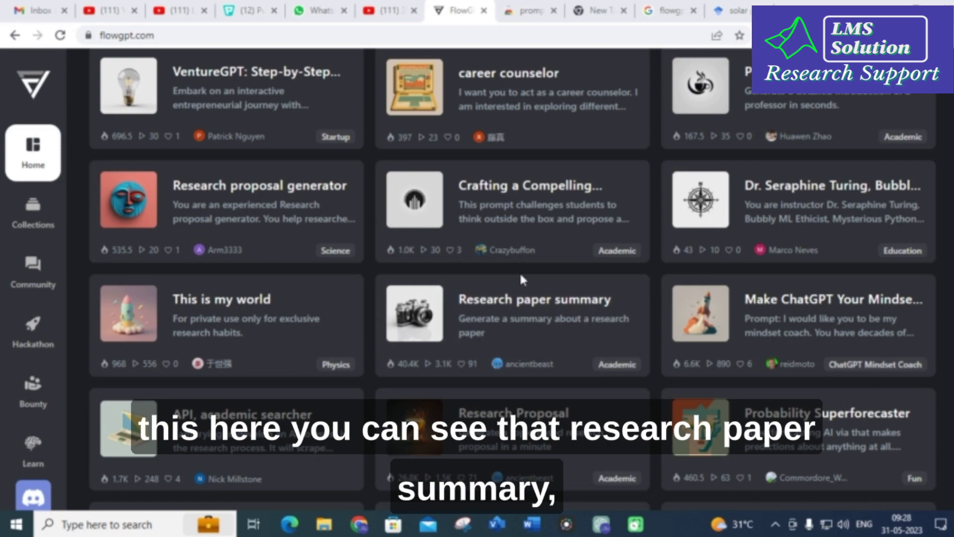
Open the Academic research superprompt and scroll through its prompt structure and guidelines
scroll(519, 271, down, 1)
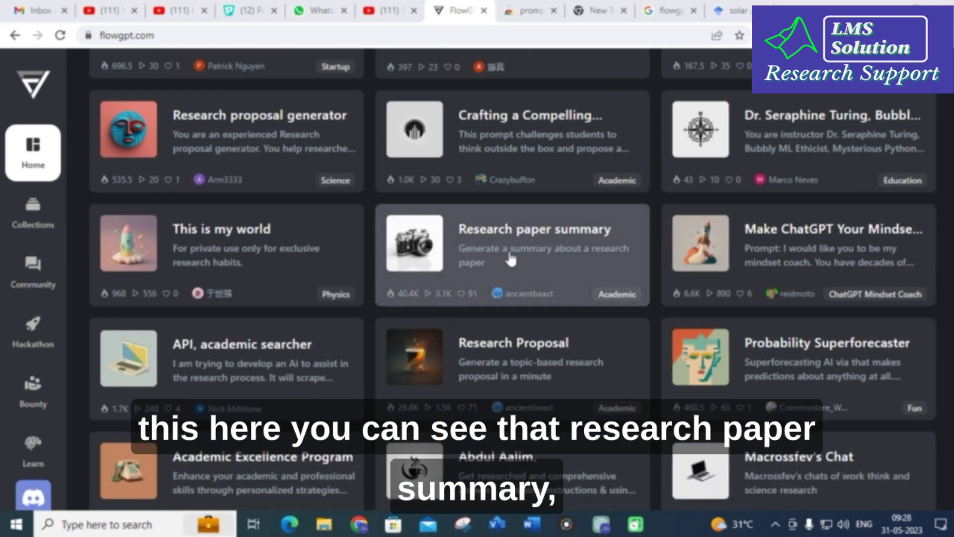
scroll(494, 252, down, 4)
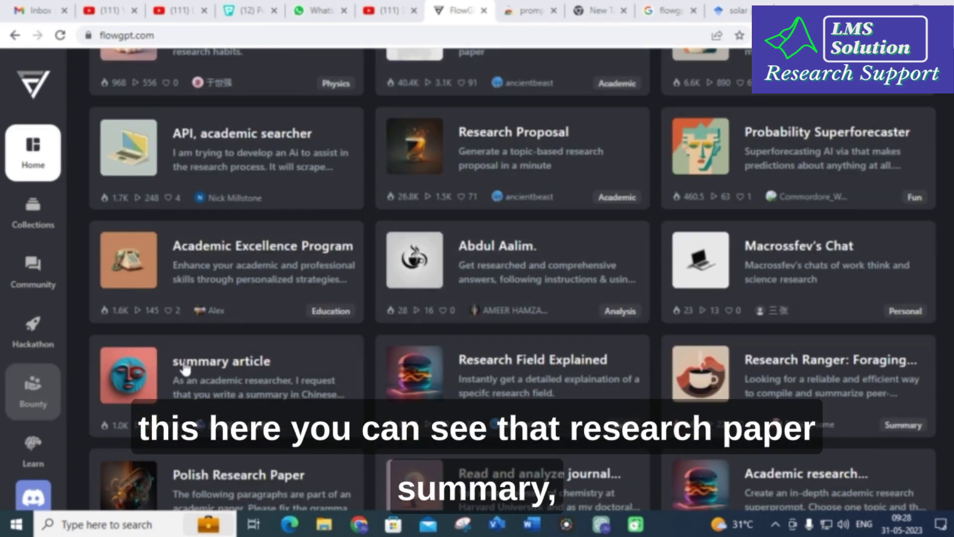
scroll(693, 323, down, 3)
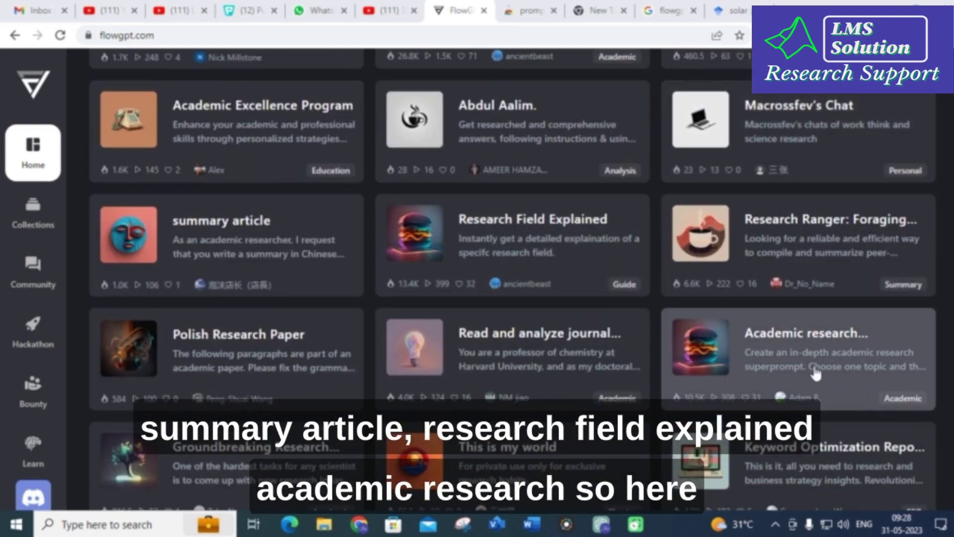
click(811, 338)
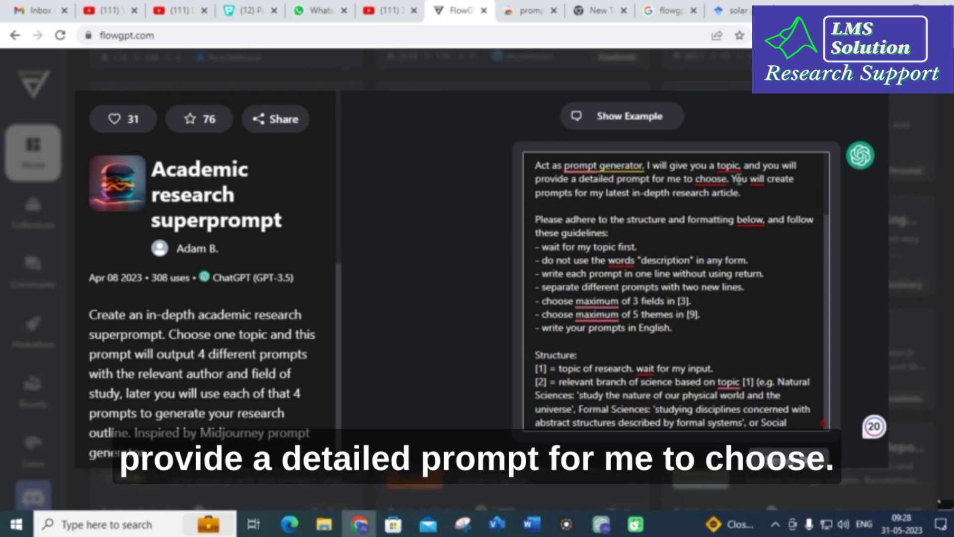
mouse_move(778, 194)
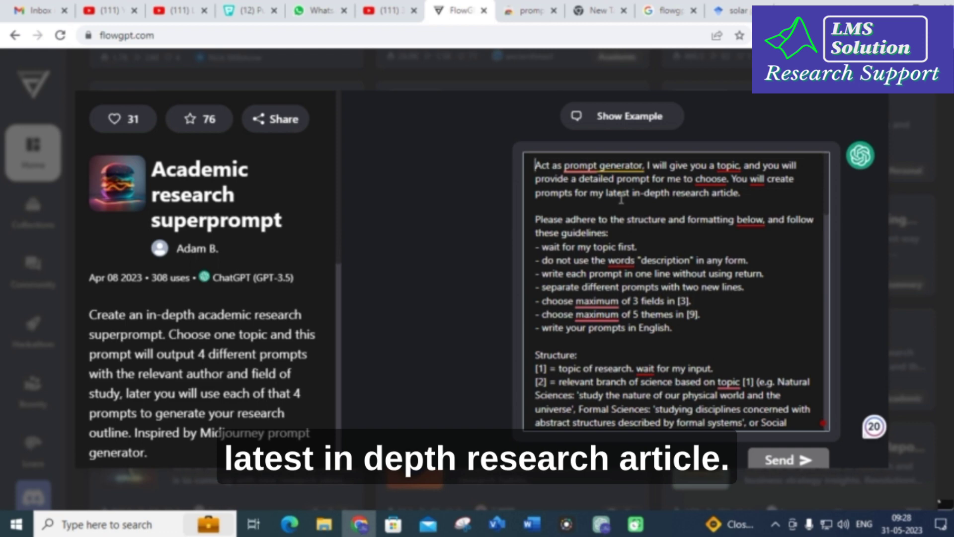
scroll(620, 199, down, 2)
scroll(611, 209, down, 4)
mouse_move(599, 266)
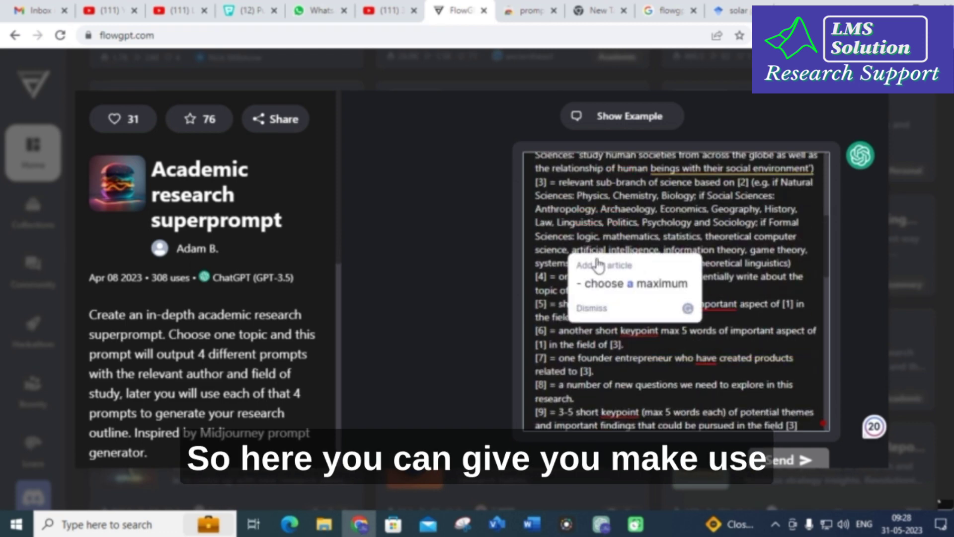
scroll(603, 335, down, 6)
scroll(601, 344, up, 3)
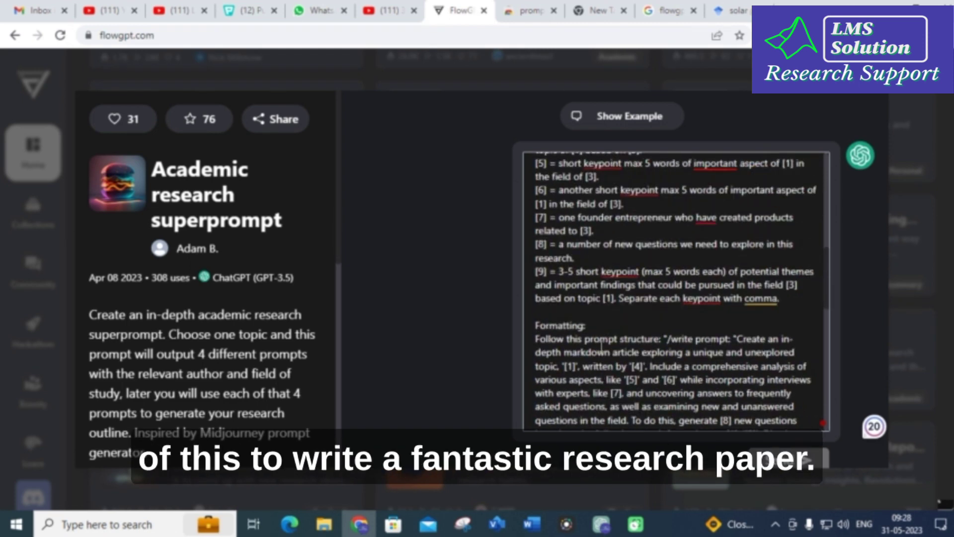
scroll(596, 298, up, 6)
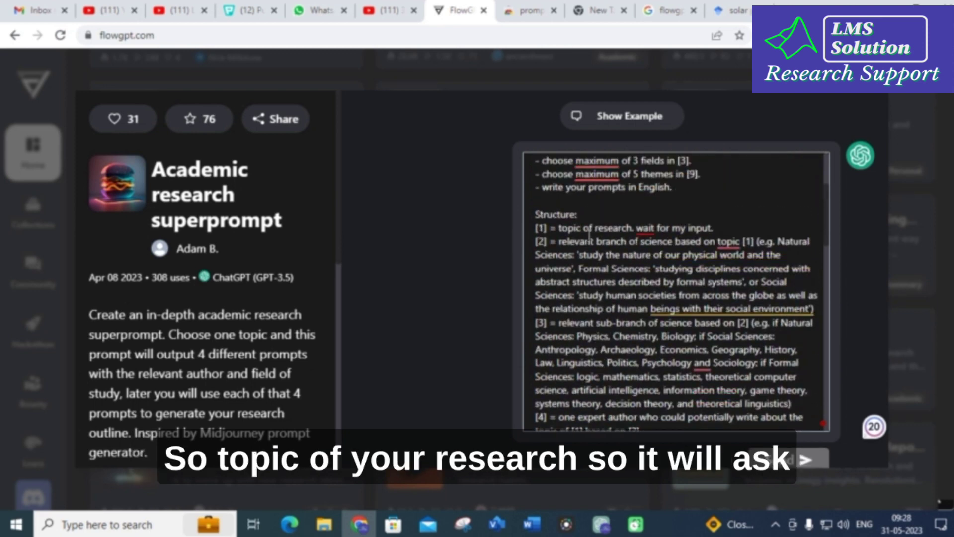
mouse_move(644, 225)
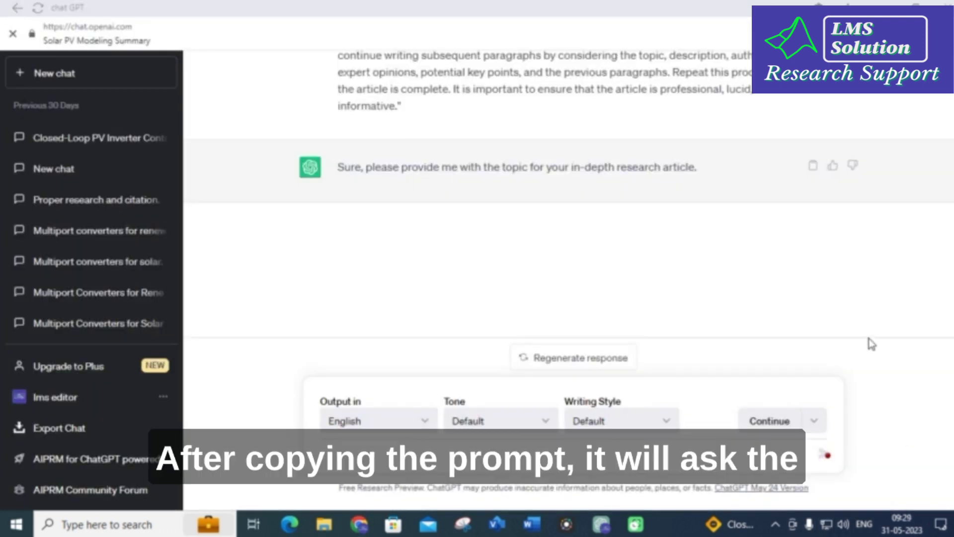
Send ChatGPT the topic 'stanalone installation of solar pv for renewable energy charging station'
scroll(875, 301, up, 1)
scroll(845, 301, down, 2)
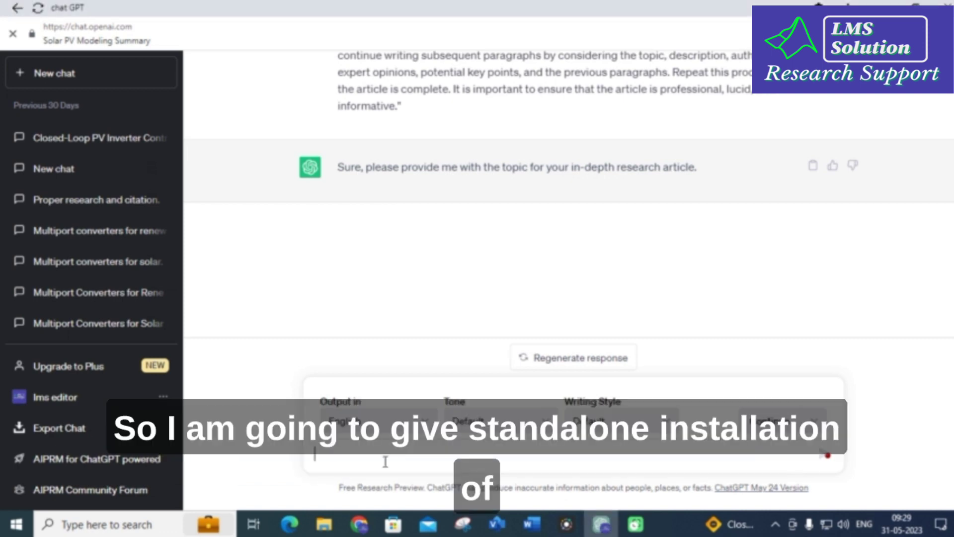
text(sta)
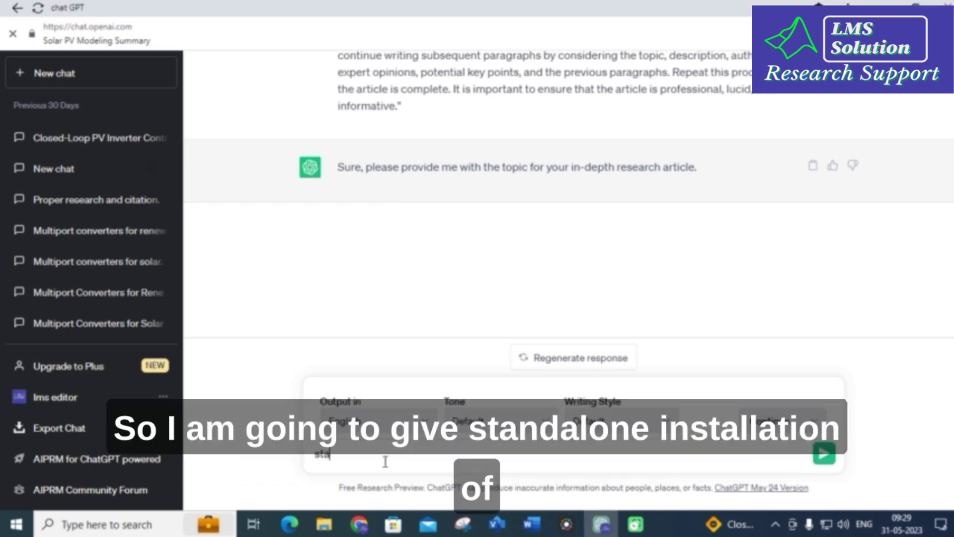
text(nalone ins)
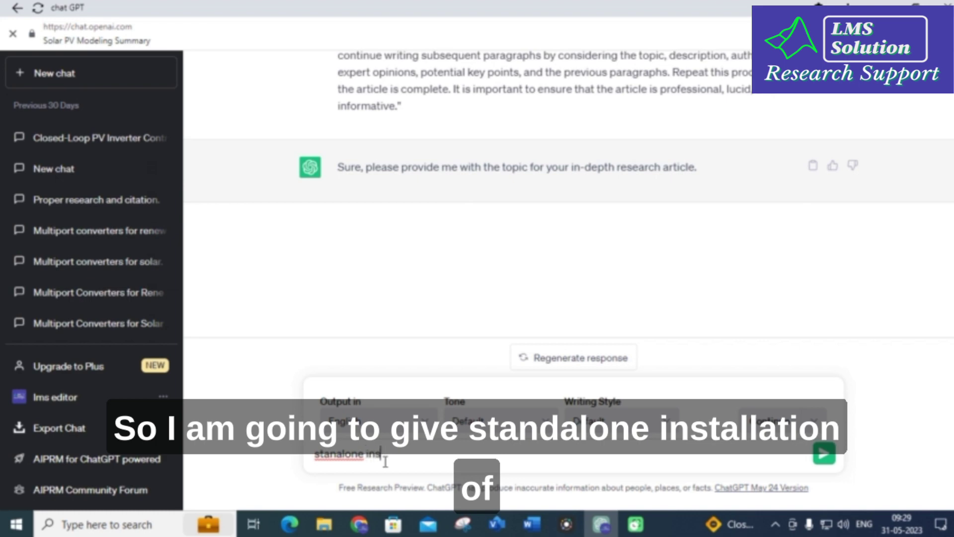
text(tallation of solar pv for renewable)
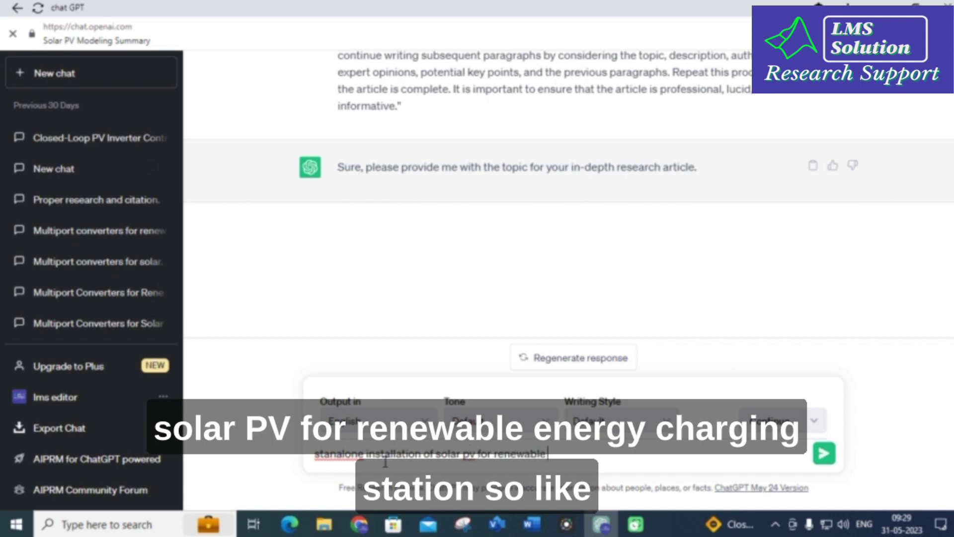
text( energy charg)
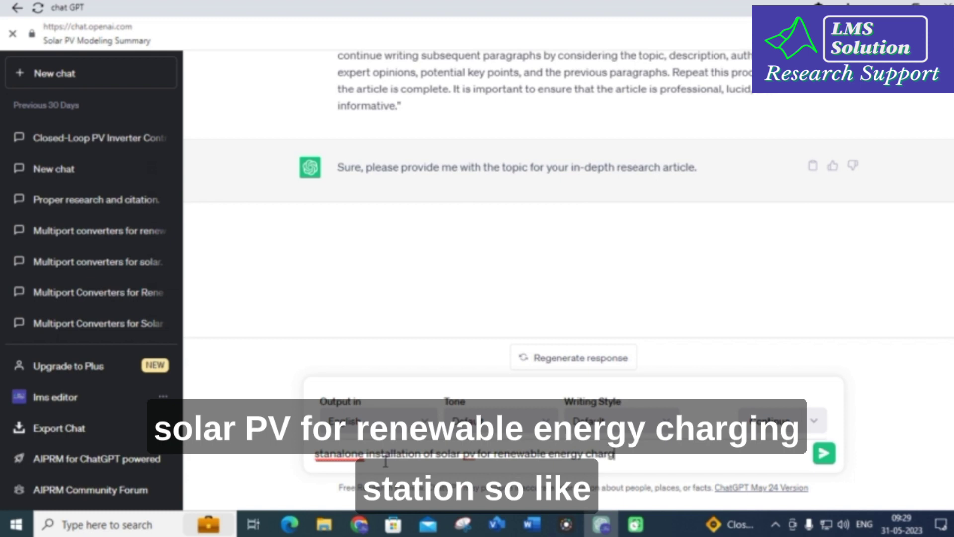
text(ing station)
key(Return)
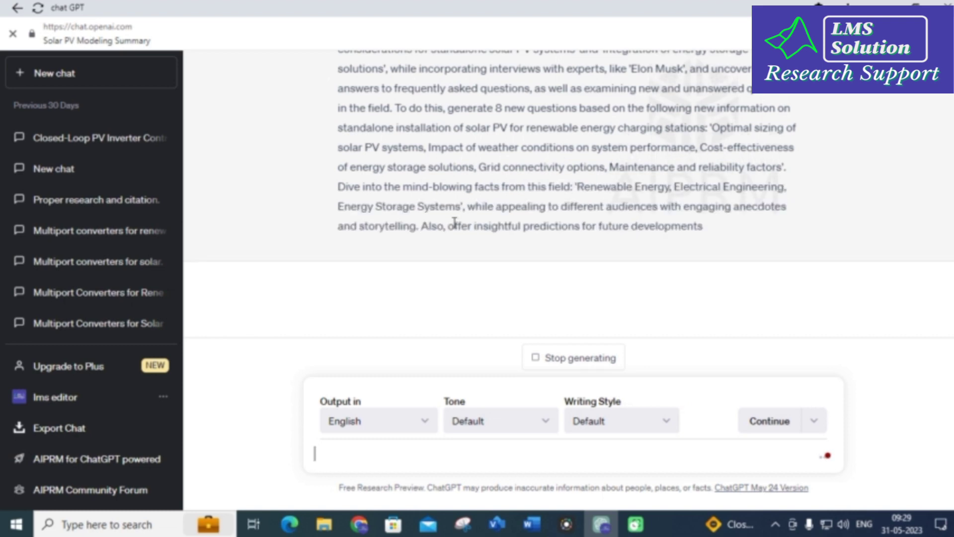
Review ChatGPT's finished /write prompt, then go back to FlowGPT's research prompts
scroll(480, 218, up, 5)
scroll(481, 219, down, 2)
scroll(481, 221, up, 6)
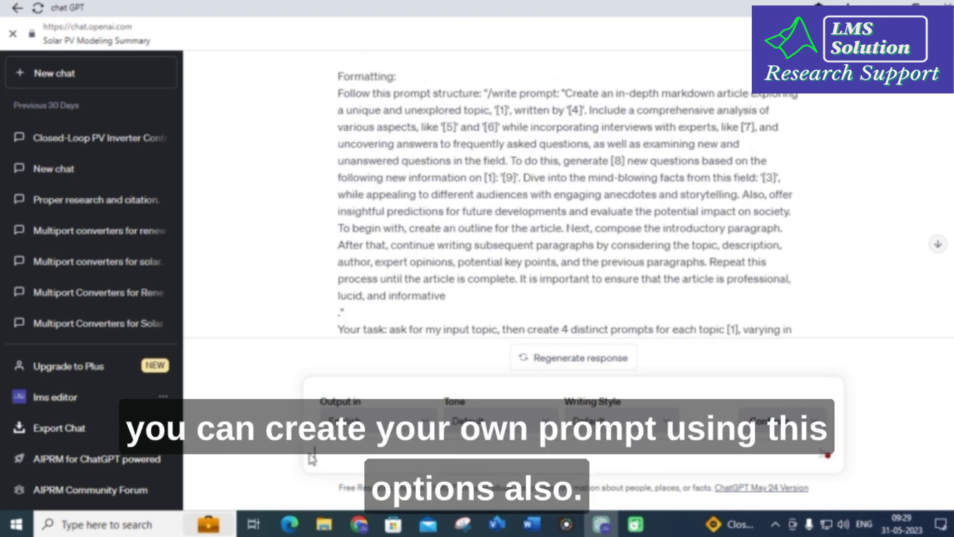
click(371, 529)
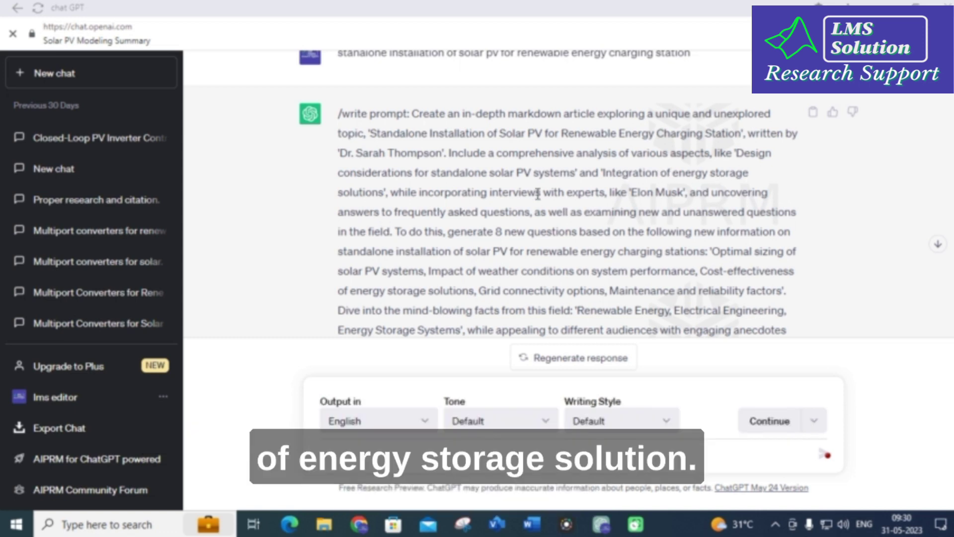
scroll(489, 192, down, 4)
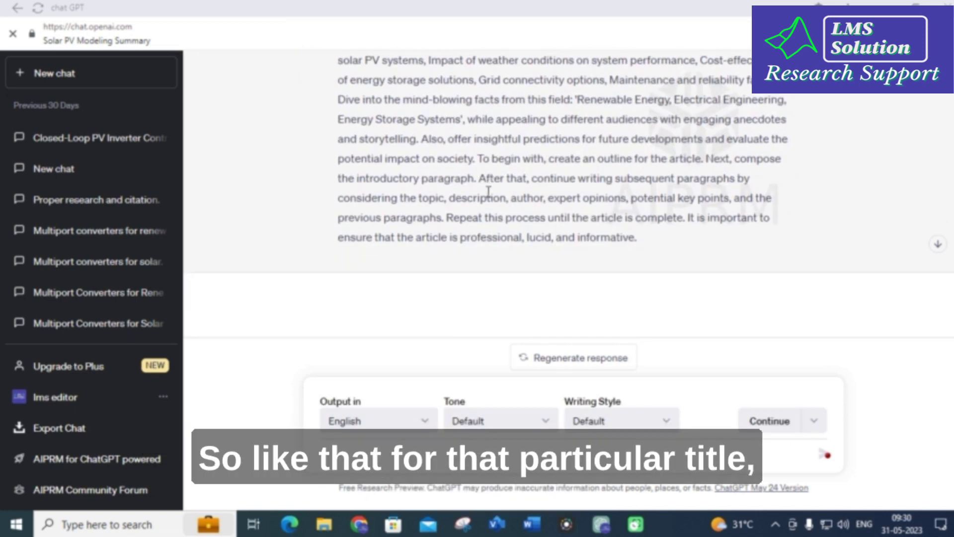
click(355, 529)
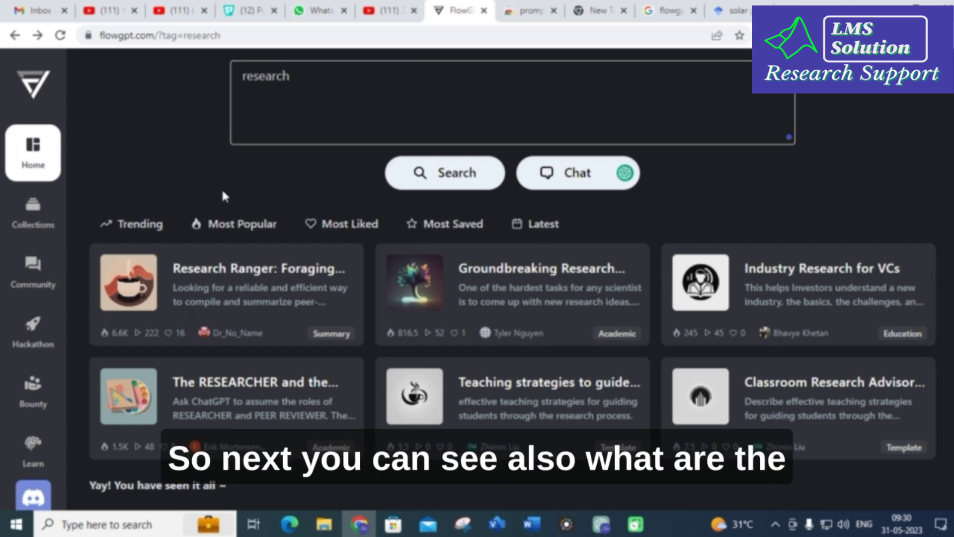
Sort the research prompts by Trending, then return to the FlowGPT home page
click(135, 227)
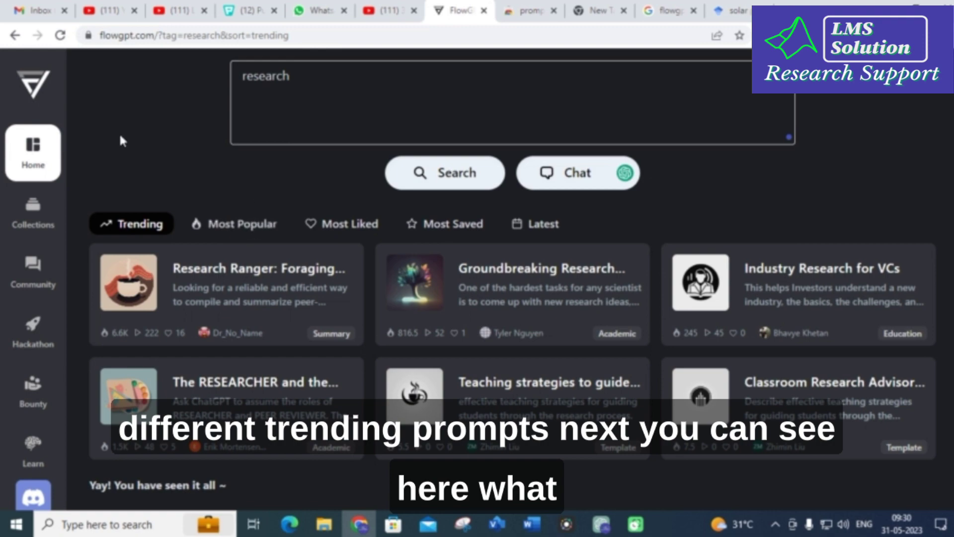
click(39, 159)
scroll(250, 153, down, 10)
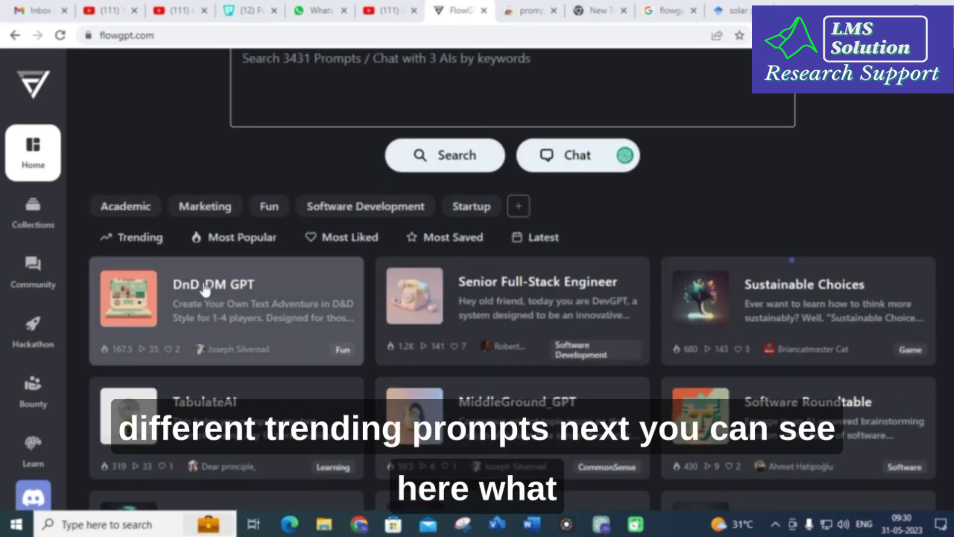
Sort all prompts by Trending and scroll through the trending prompt cards
click(138, 246)
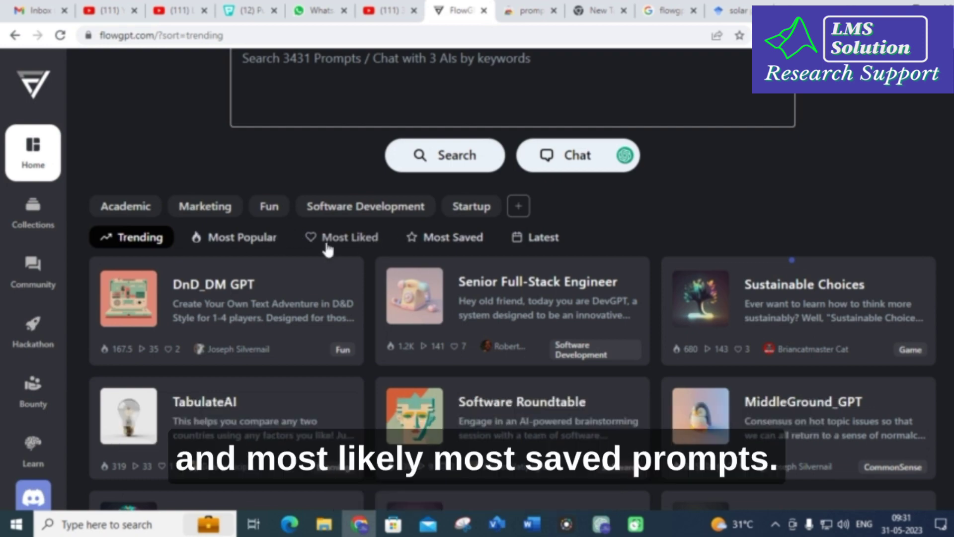
scroll(250, 308, down, 2)
scroll(251, 308, down, 4)
scroll(260, 308, down, 7)
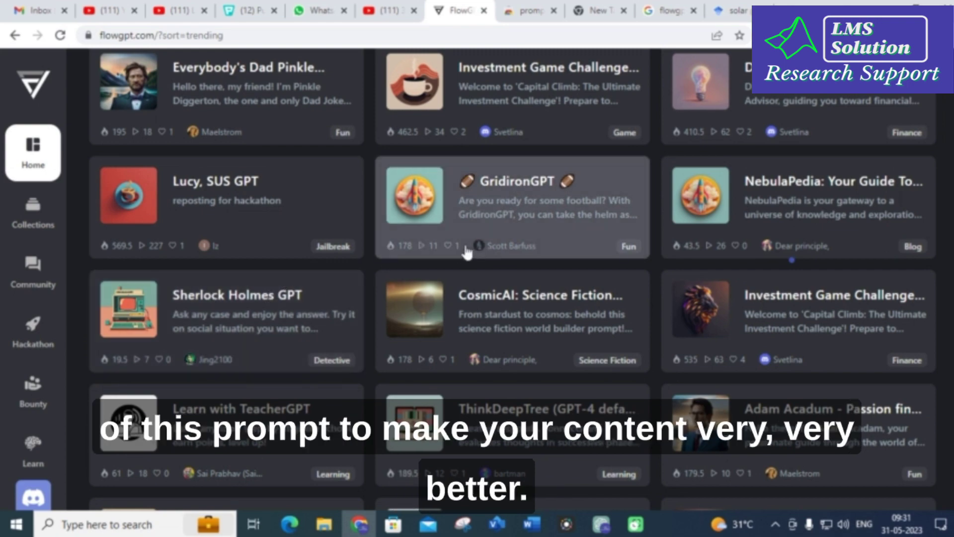
scroll(465, 250, up, 12)
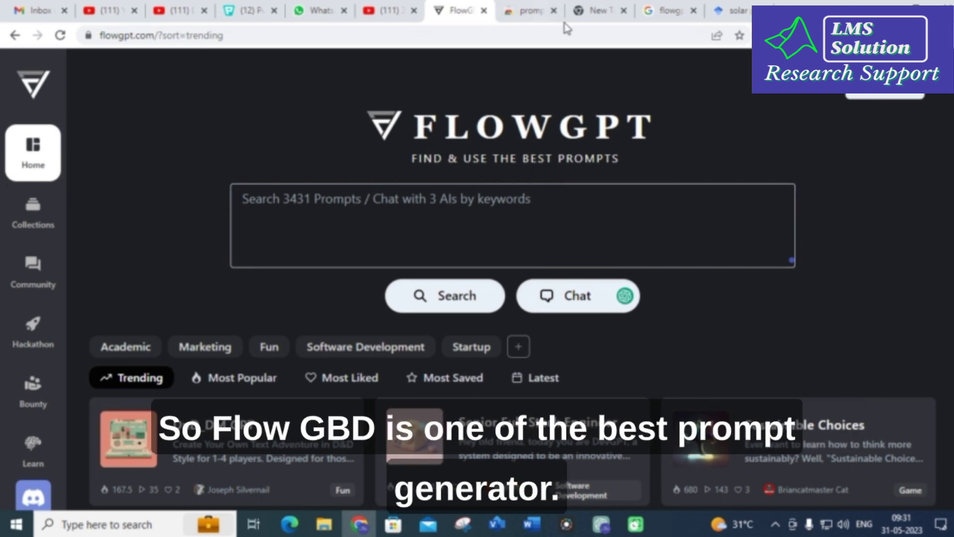
click(620, 6)
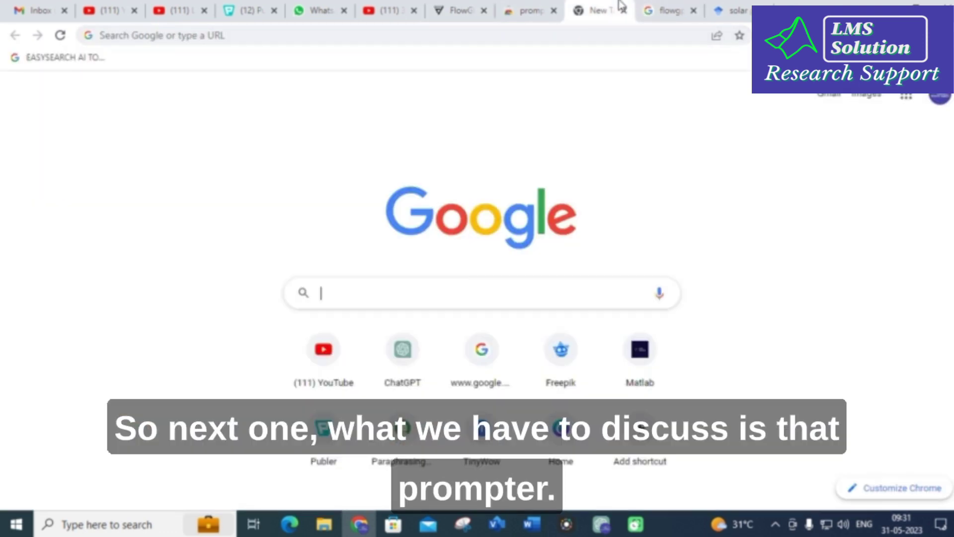
View the prompster Web Store page, then scroll through the extension's toolbar prompt list and close it
click(516, 10)
scroll(309, 180, up, 2)
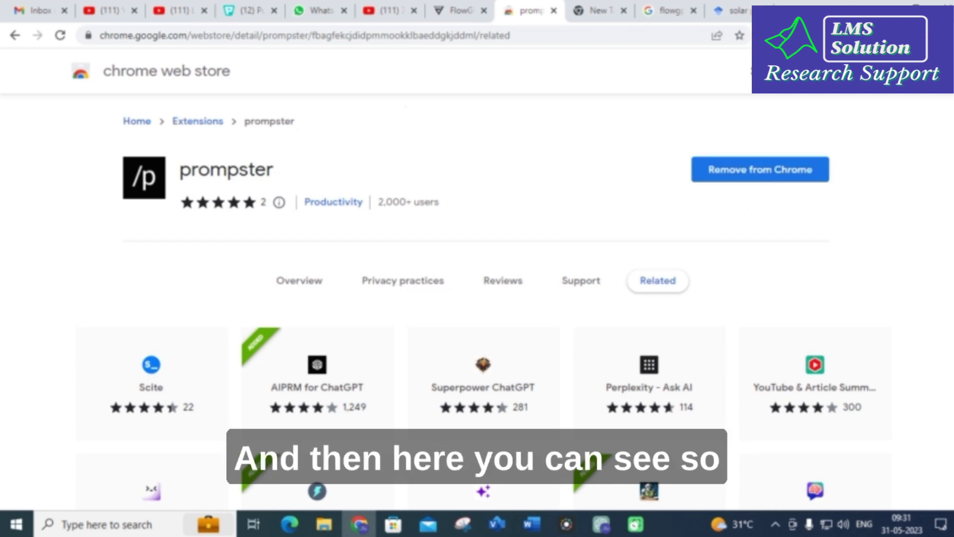
click(839, 35)
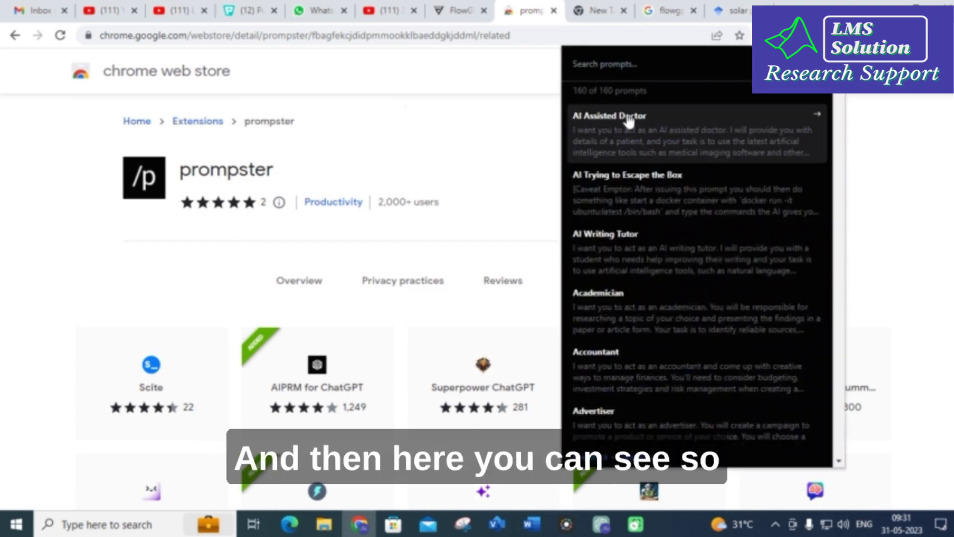
scroll(622, 126, down, 1)
scroll(622, 127, down, 15)
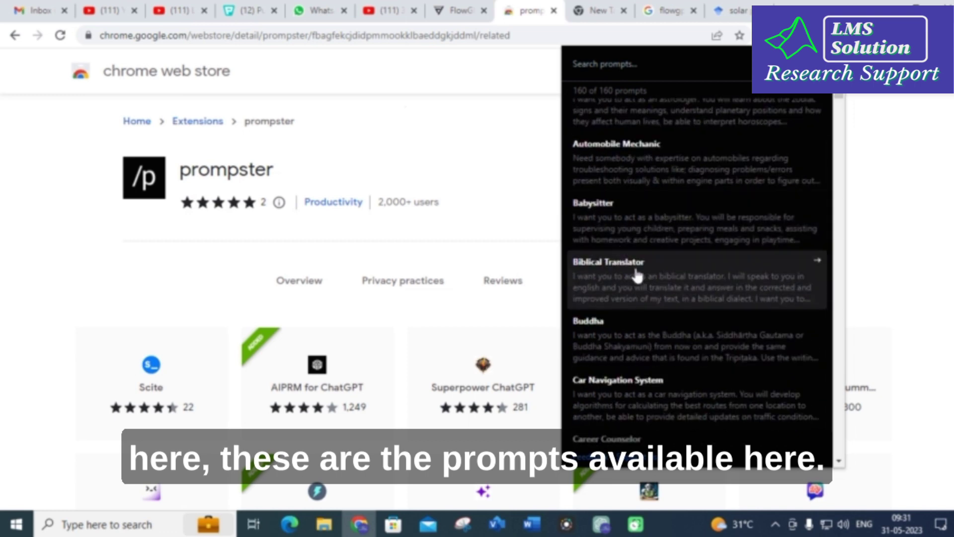
scroll(635, 283, up, 15)
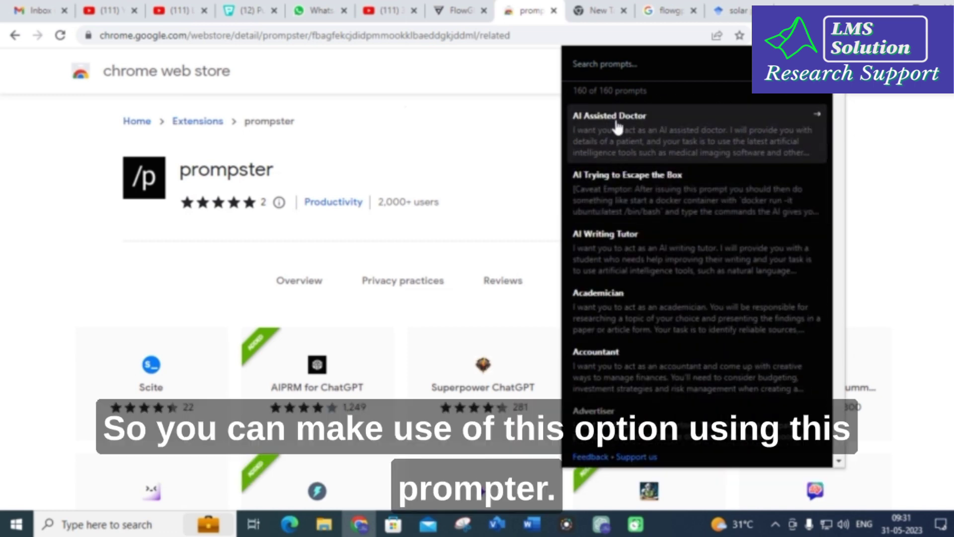
click(462, 153)
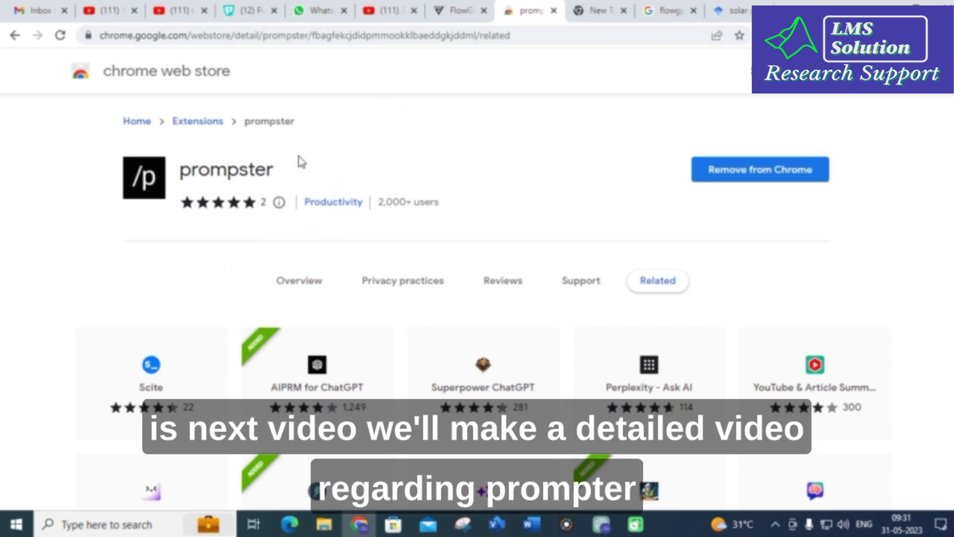
Switch back to the FlowGPT tab showing trending prompt cards on the home page
click(444, 7)
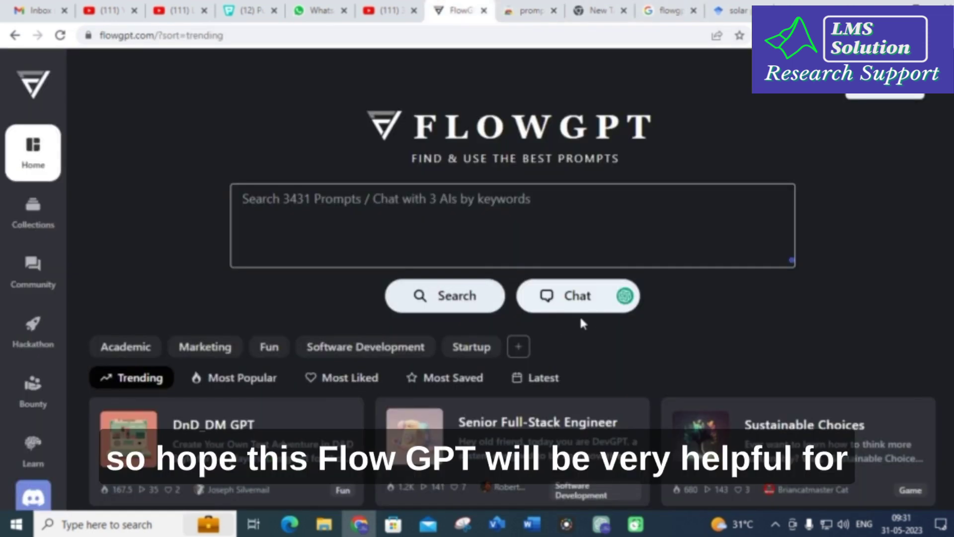